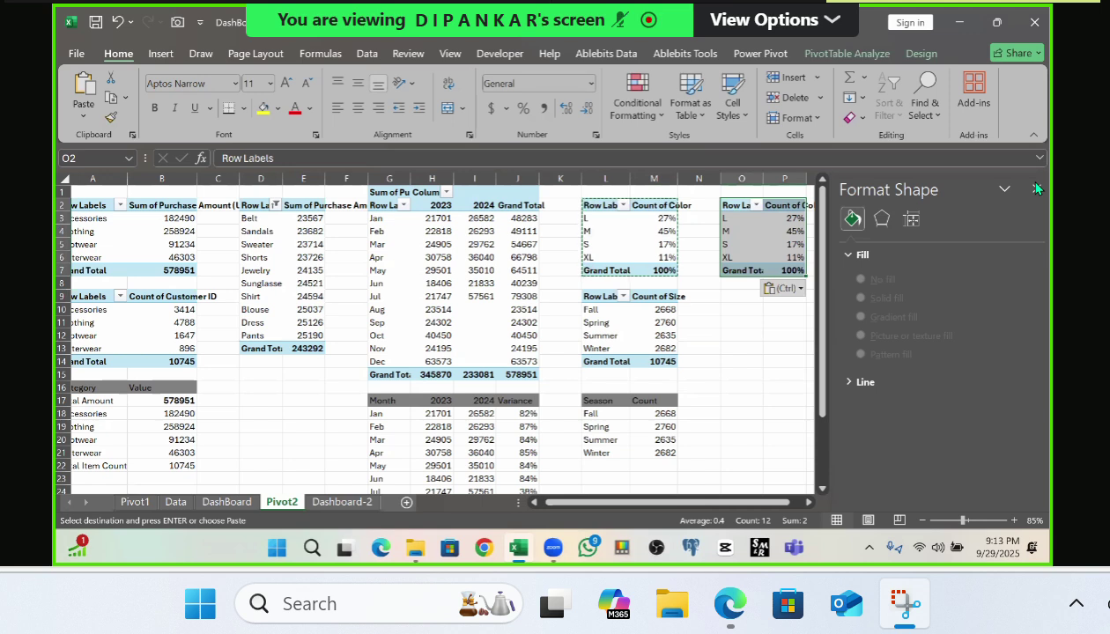
Step: Close the Format Shape settings and display the field list for the copied size pivot table at O2
click(1036, 189)
click(784, 218)
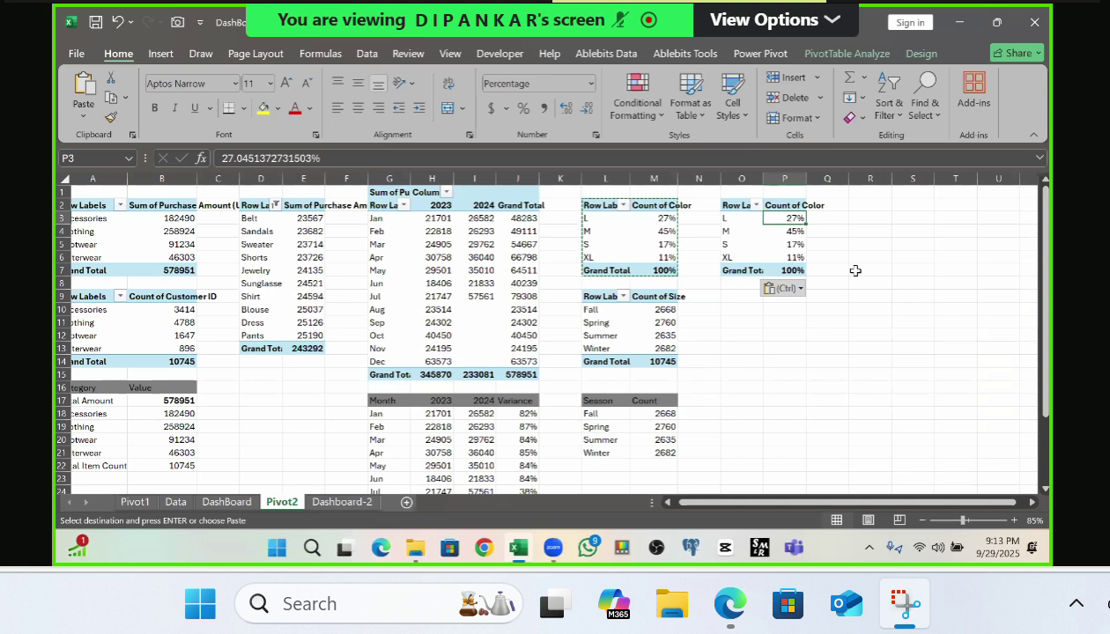
click(724, 231)
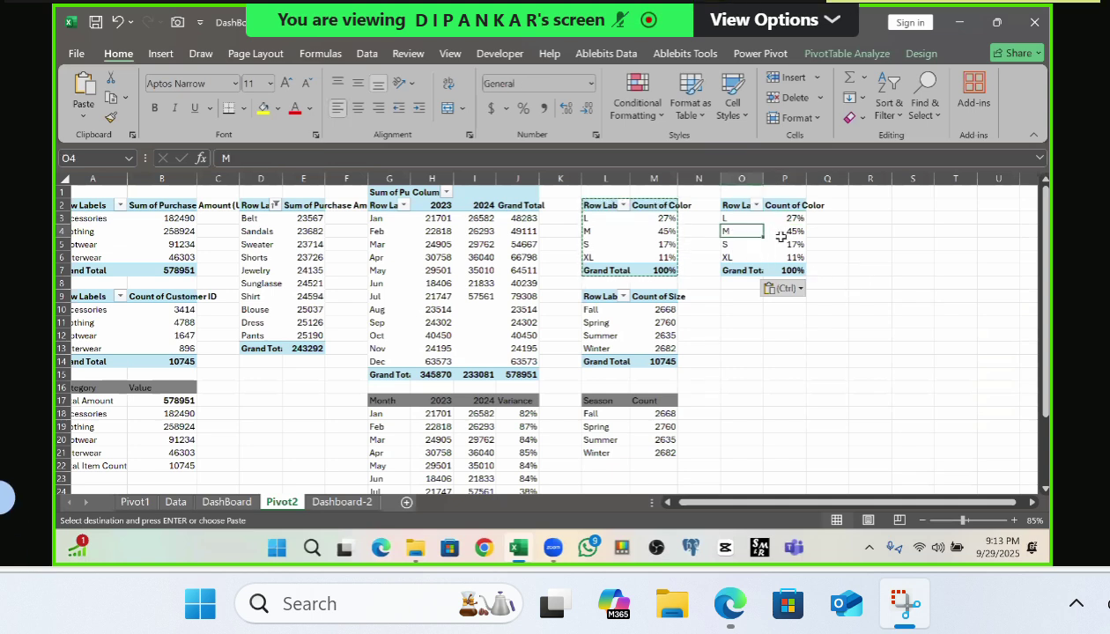
click(846, 53)
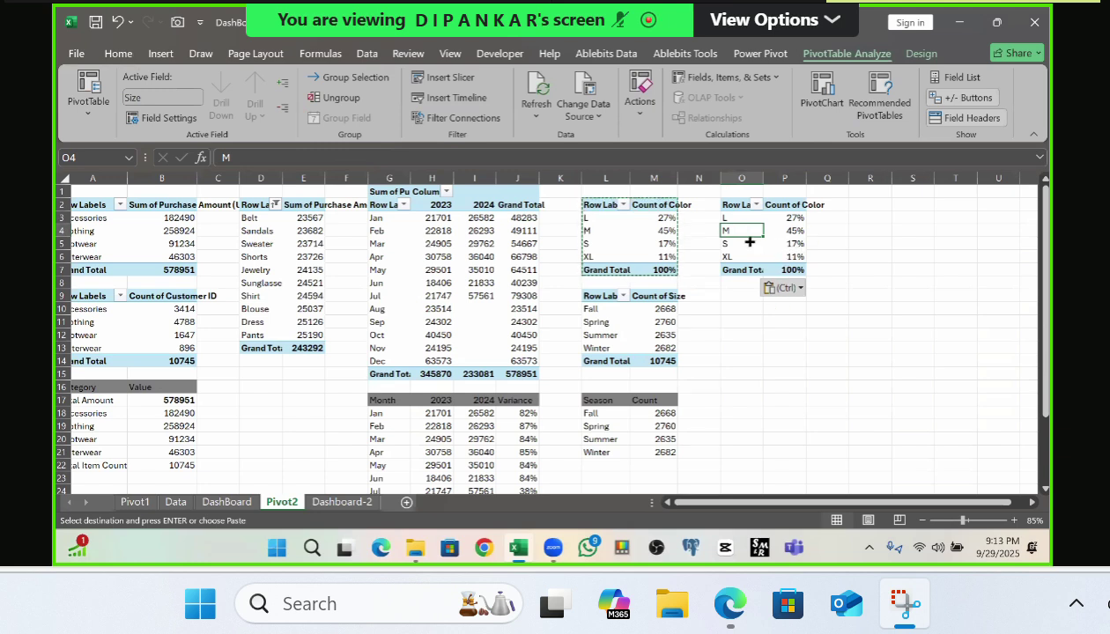
click(799, 230)
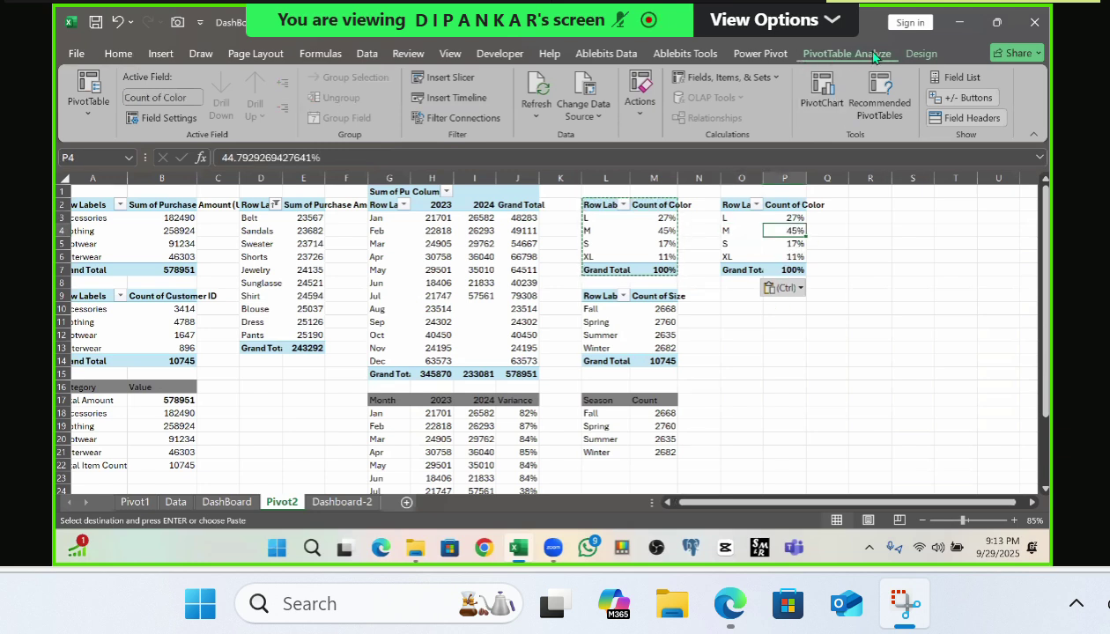
click(949, 79)
click(733, 334)
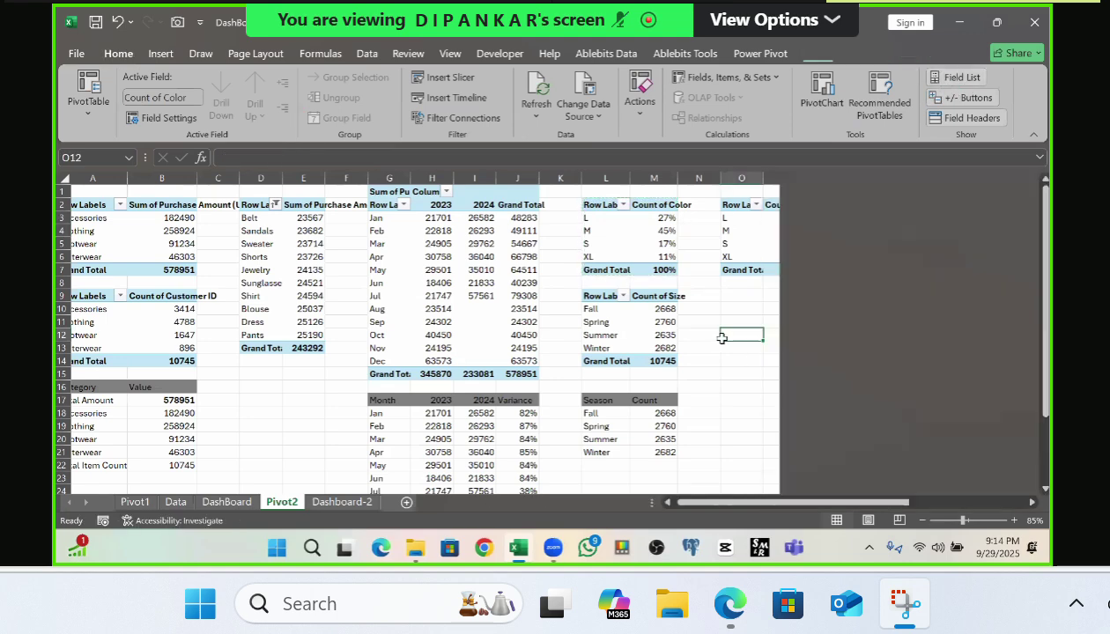
right_click(727, 256)
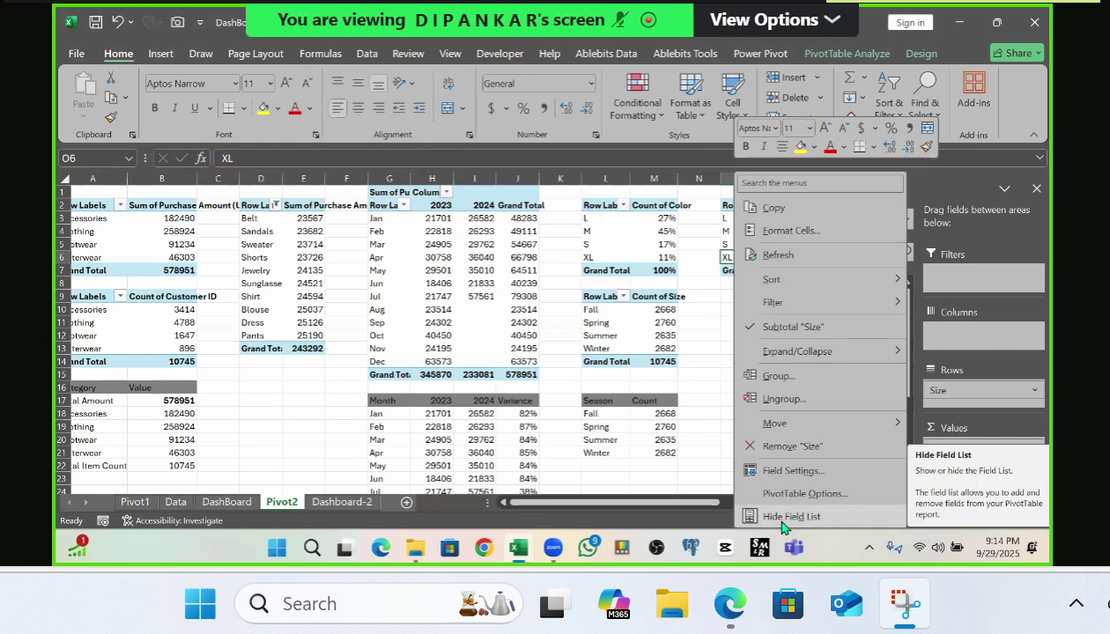
key(Escape)
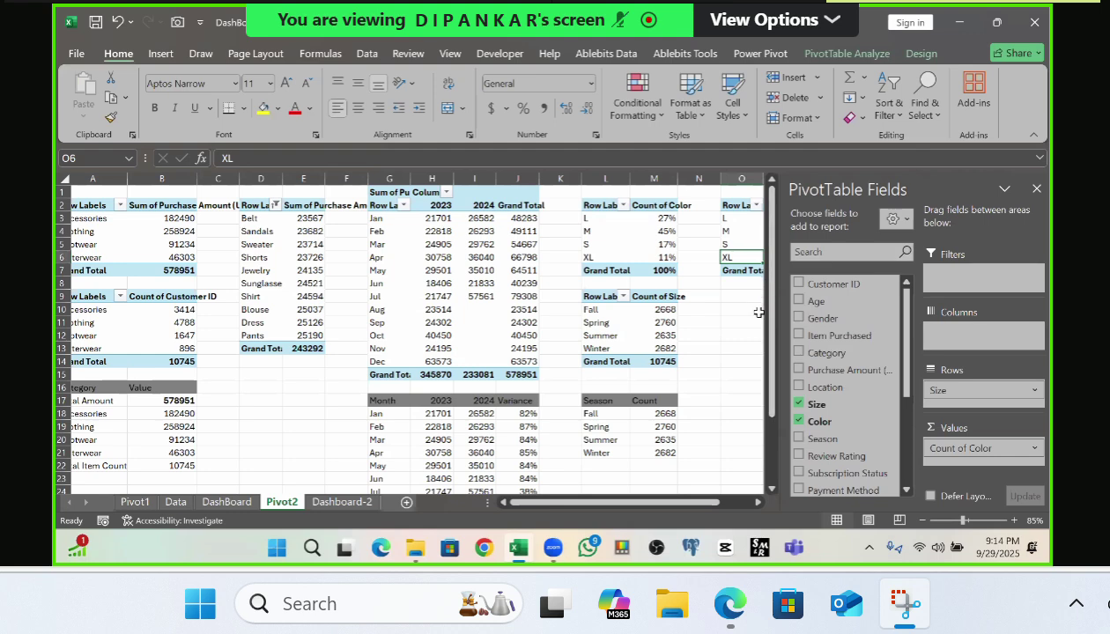
Step: Remove Color and Size from the copied pivot table at O2 and add Gender as its row field
scroll(855, 370, down, 2)
scroll(854, 370, down, 1)
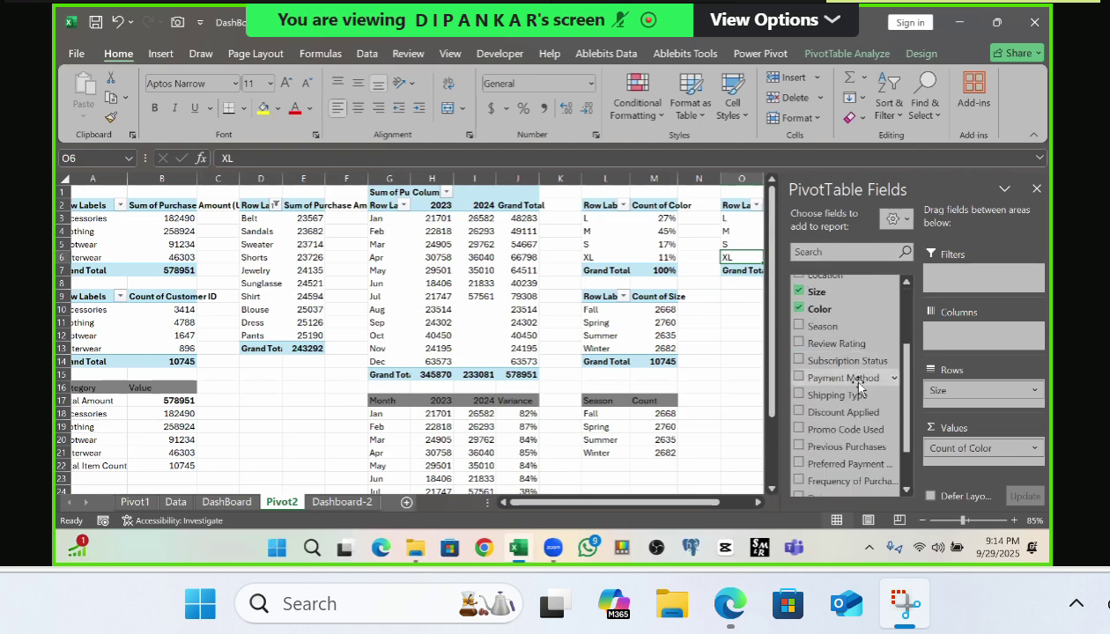
scroll(858, 391, down, 1)
scroll(858, 391, up, 2)
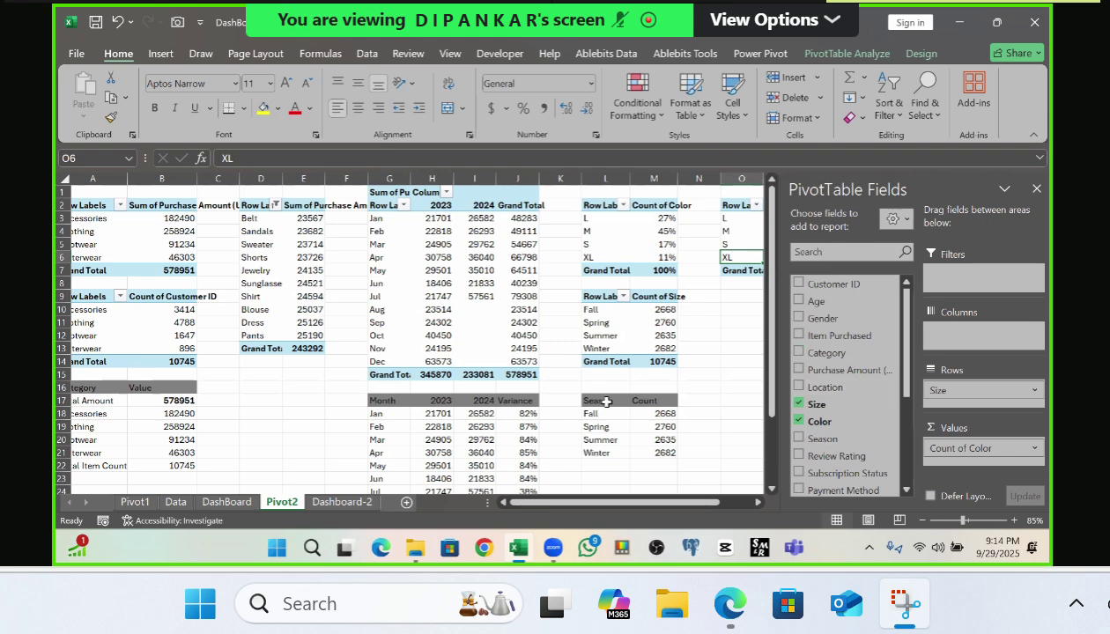
mouse_move(706, 366)
mouse_down()
mouse_move(745, 369)
mouse_move(702, 360)
mouse_up()
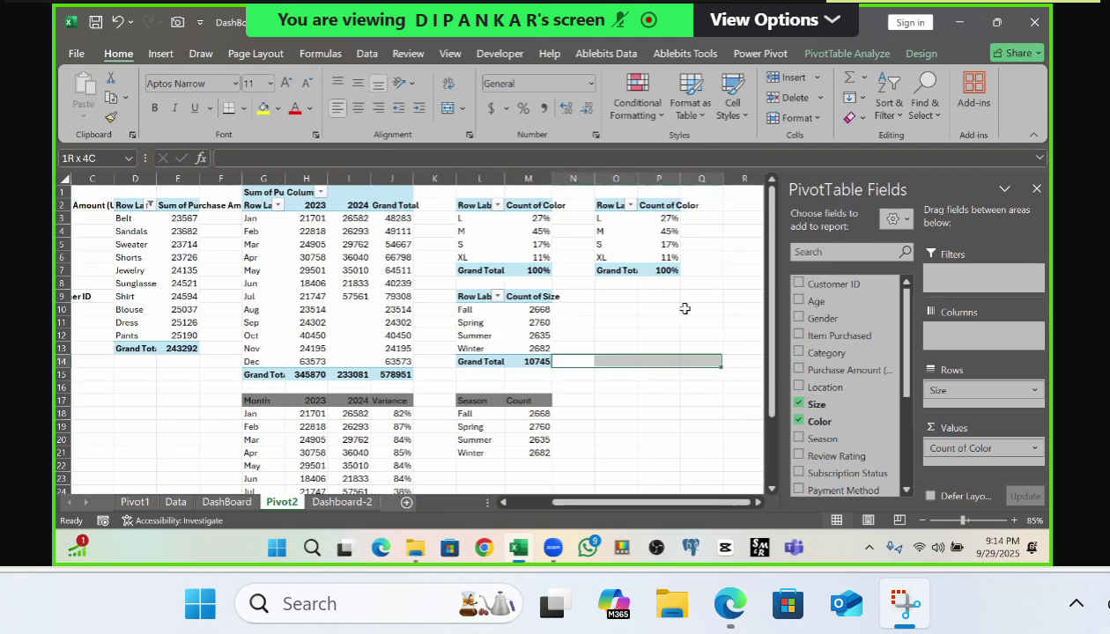
click(601, 231)
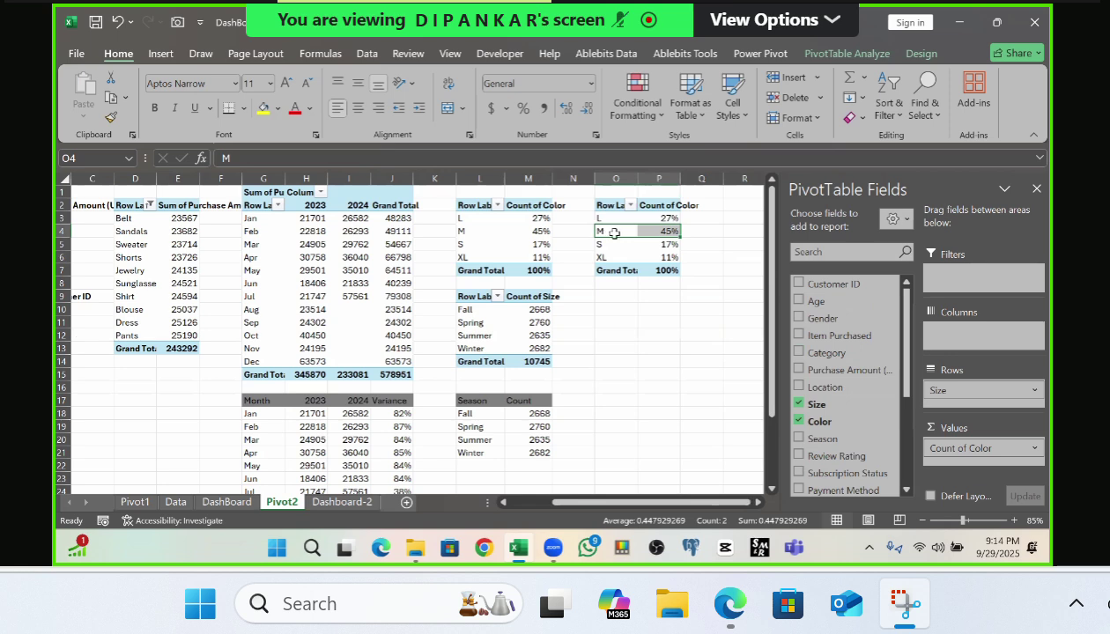
click(614, 231)
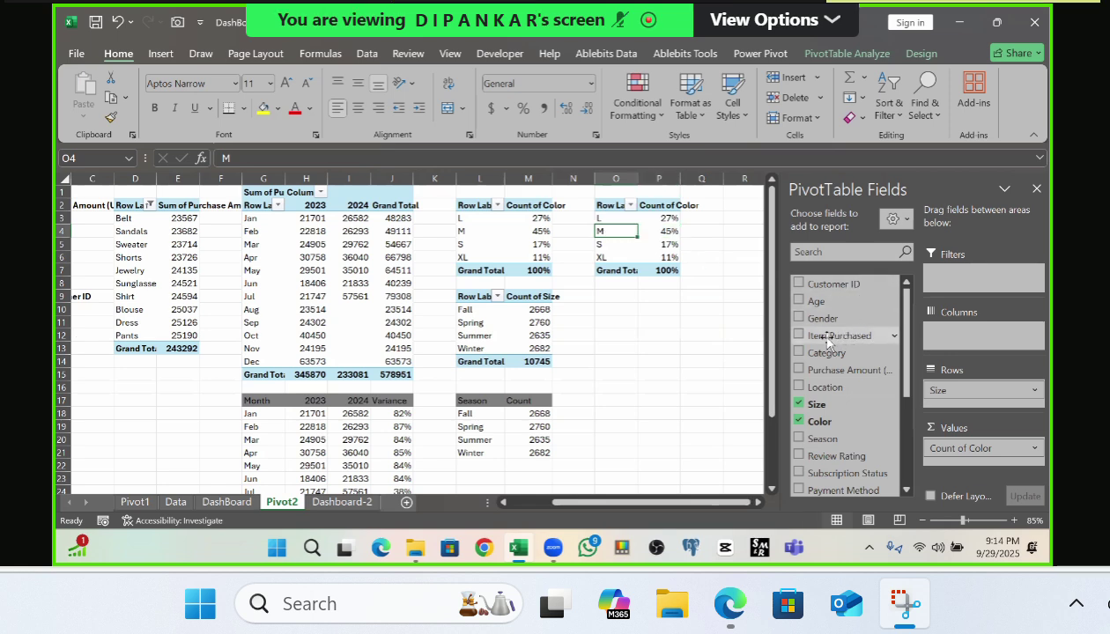
click(798, 421)
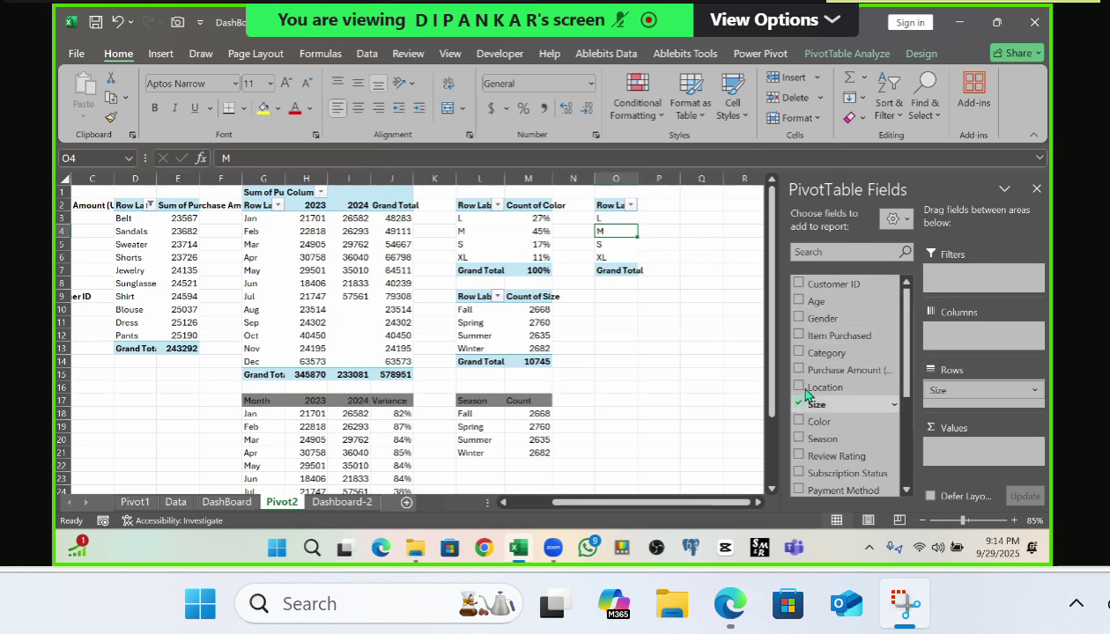
click(800, 403)
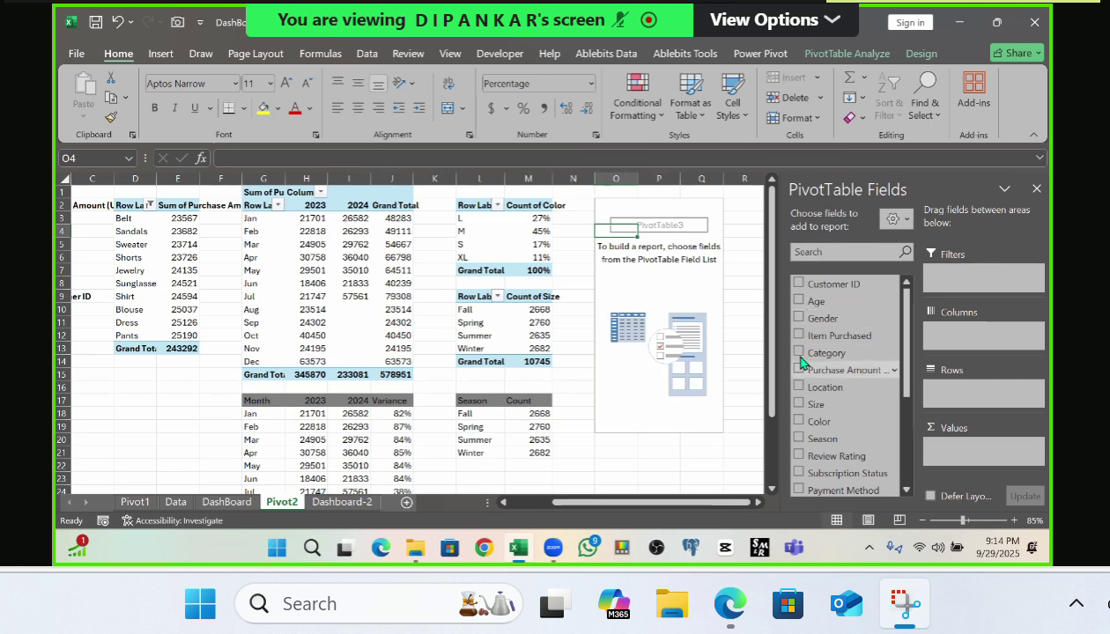
click(799, 319)
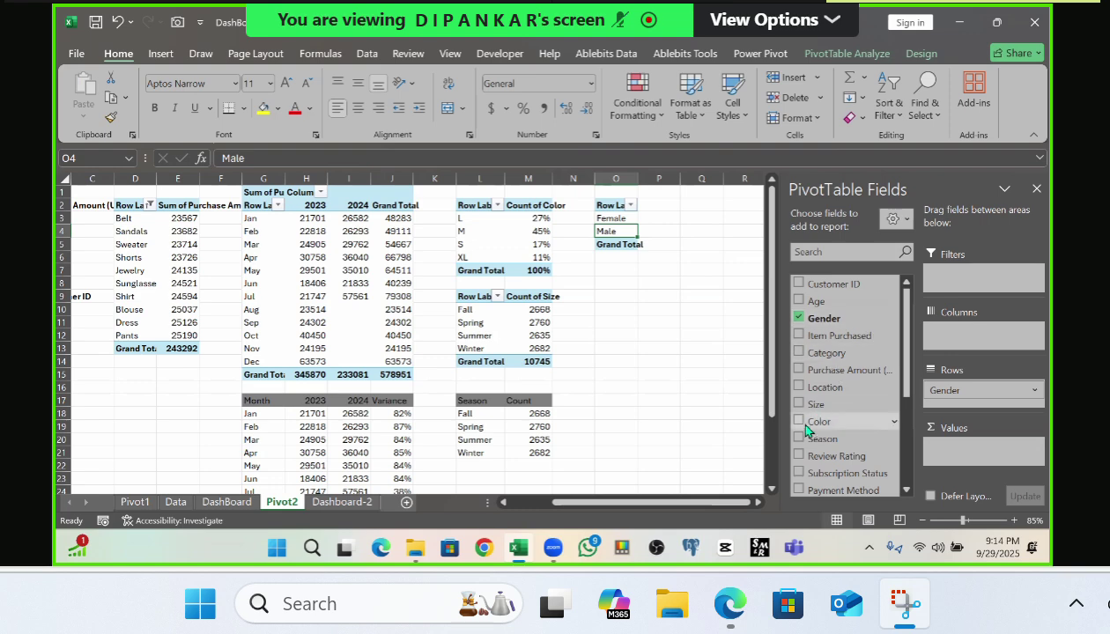
Step: Check the gender chart on the DashBoard sheet and the fields of its source pivot table on Pivot1
click(236, 501)
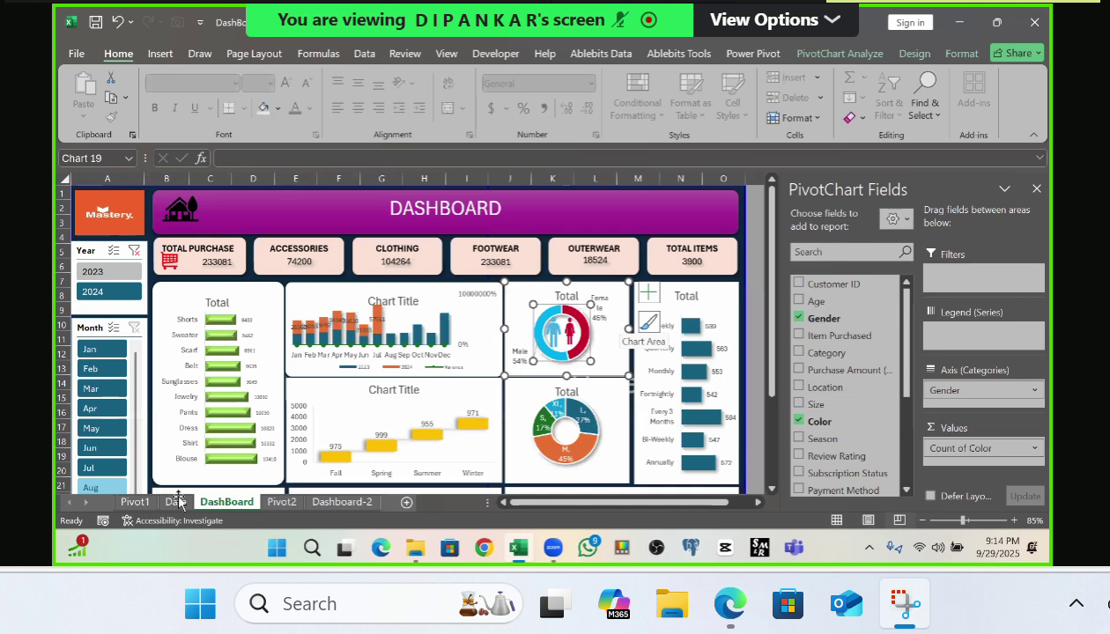
click(135, 502)
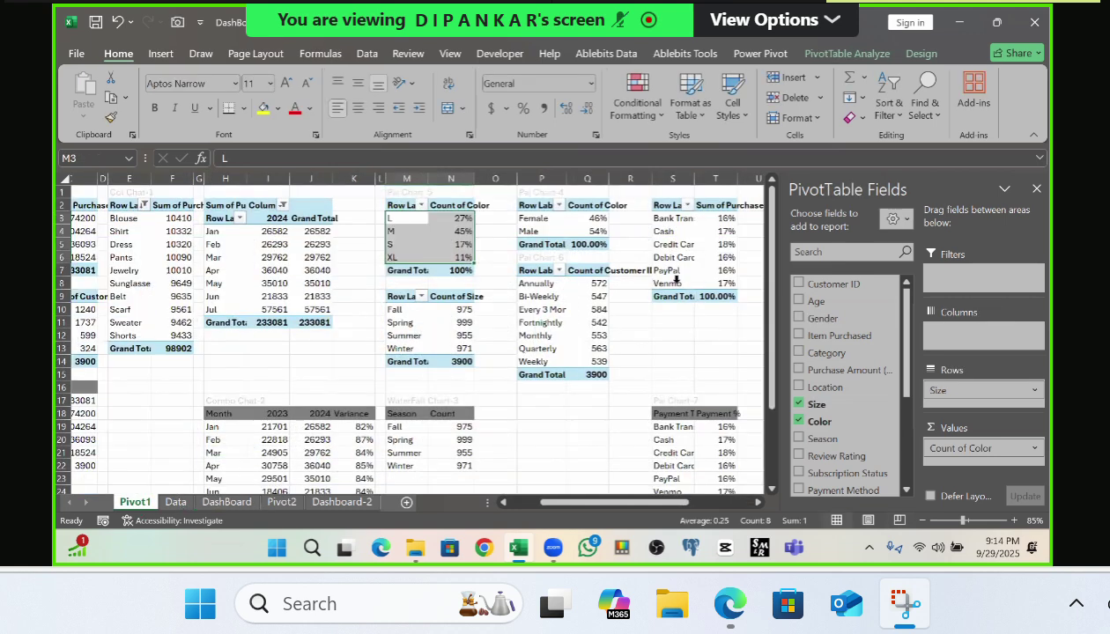
click(592, 231)
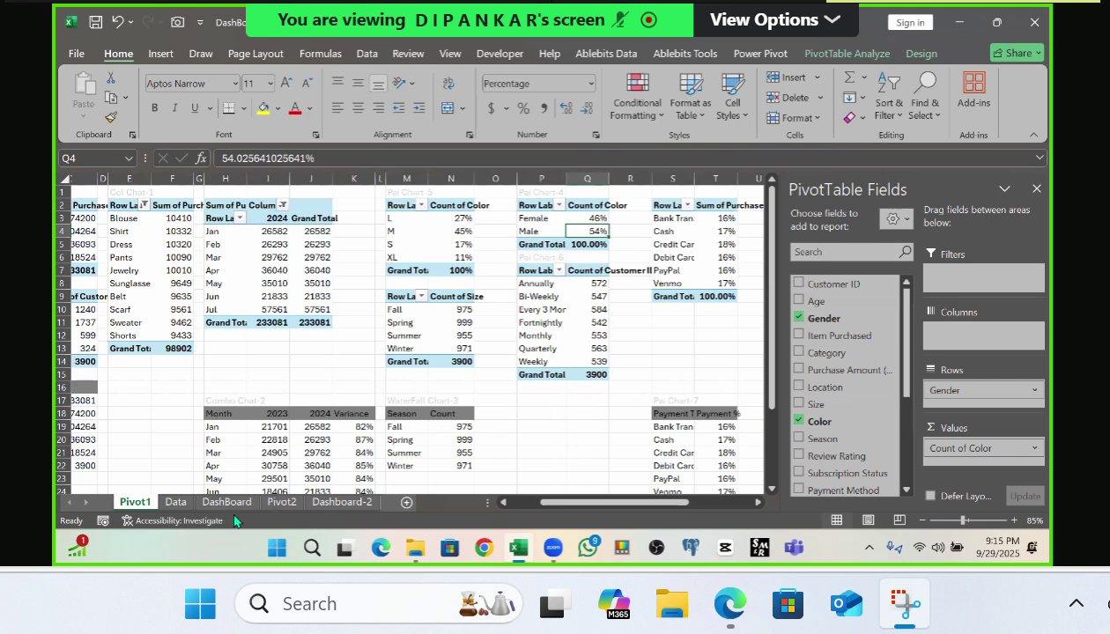
Step: Add Color as a counted value field to the gender pivot table on the Pivot2 sheet
click(275, 508)
click(798, 422)
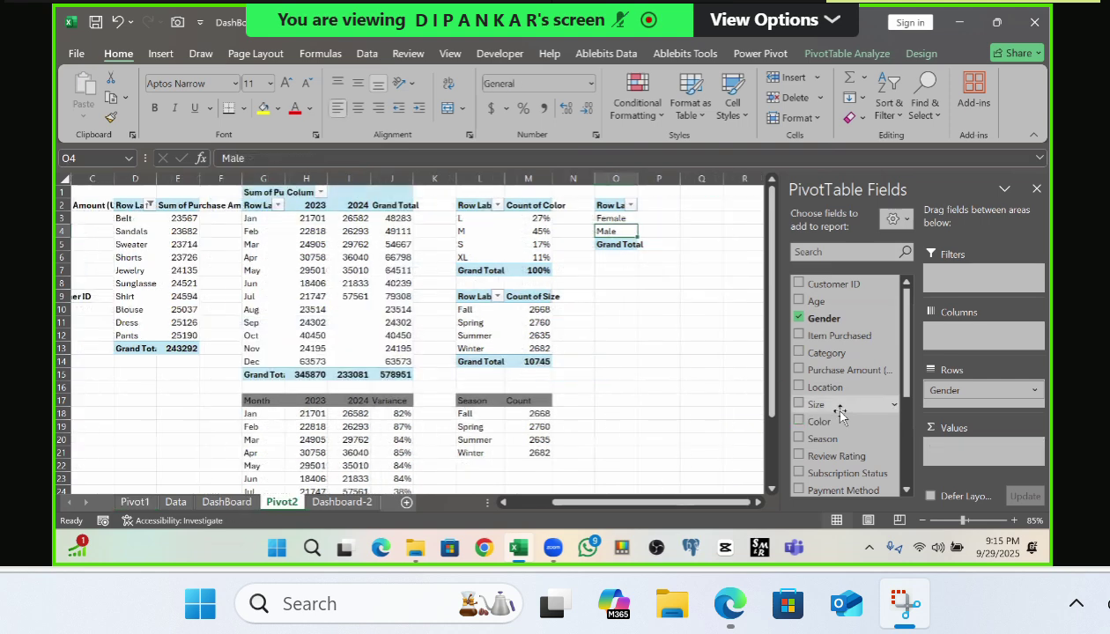
drag(819, 422, 941, 450)
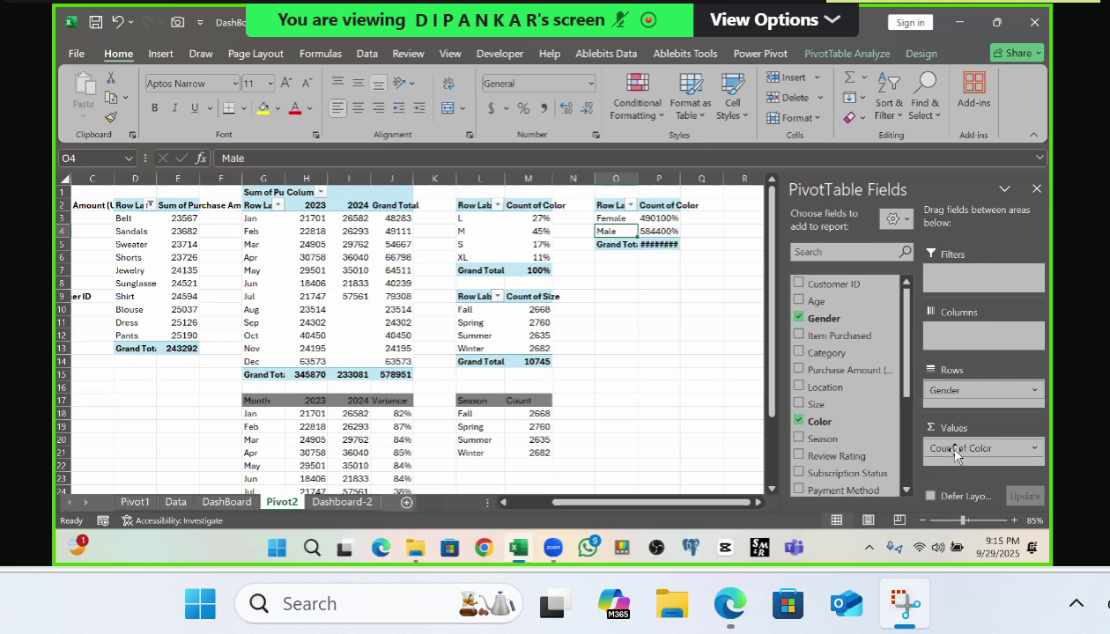
Step: Compare the gender pivot table's values on Pivot2 with the DashBoard chart and the matching pivot table on Pivot1
click(663, 219)
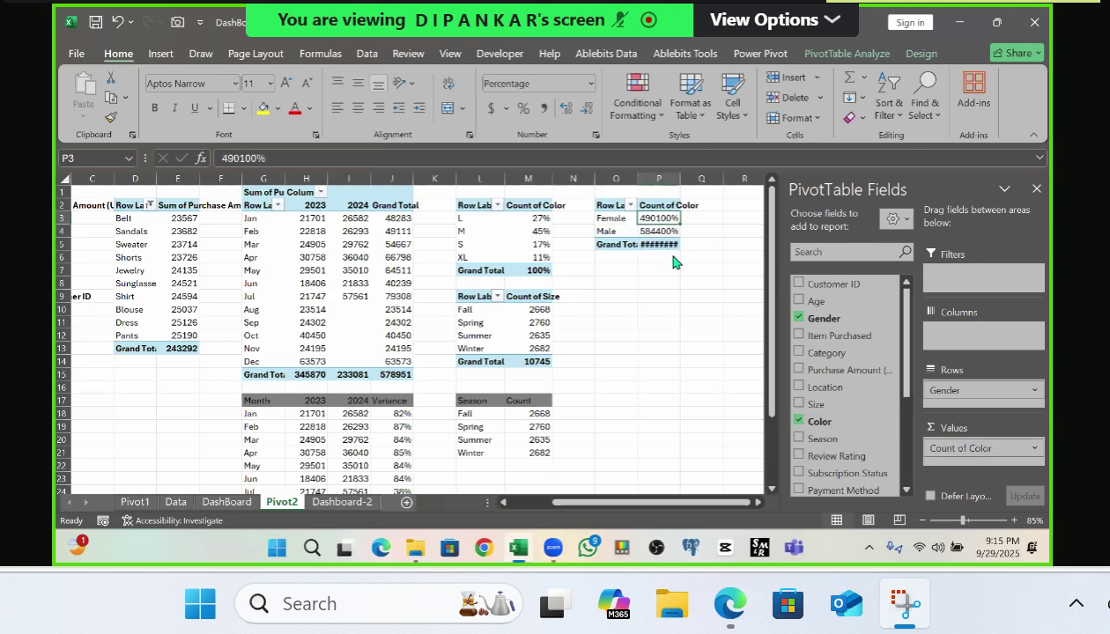
click(226, 501)
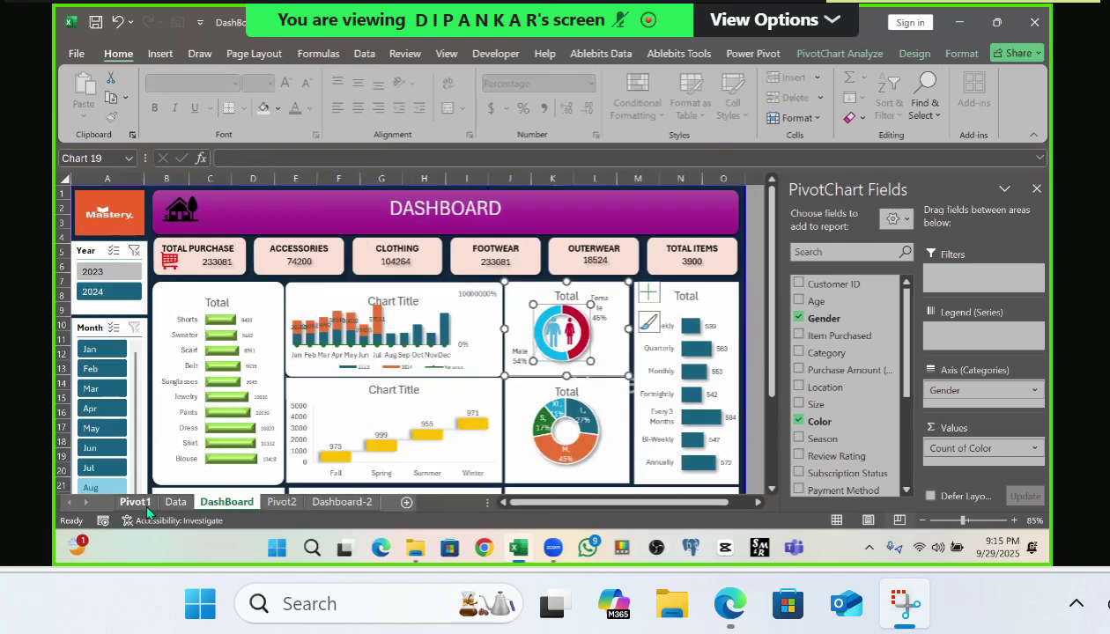
click(141, 503)
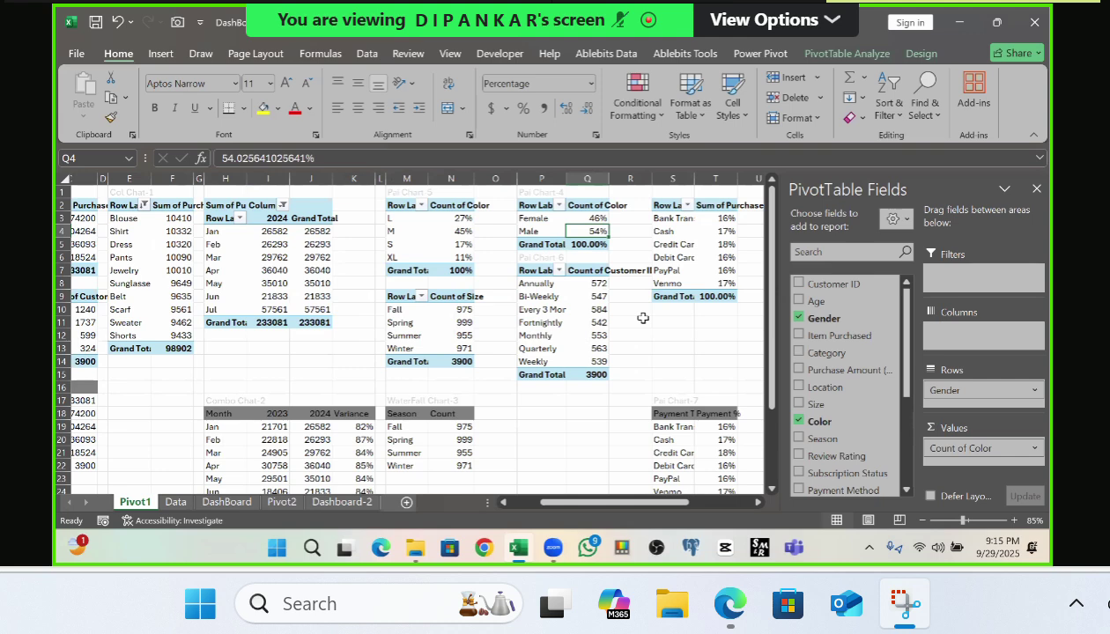
click(279, 504)
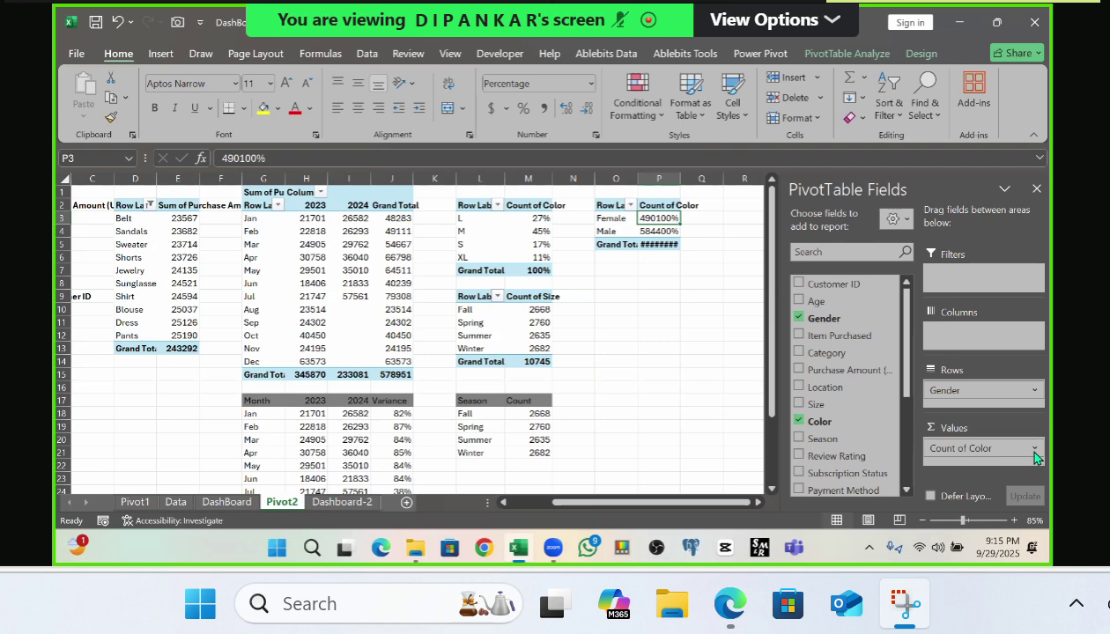
click(135, 503)
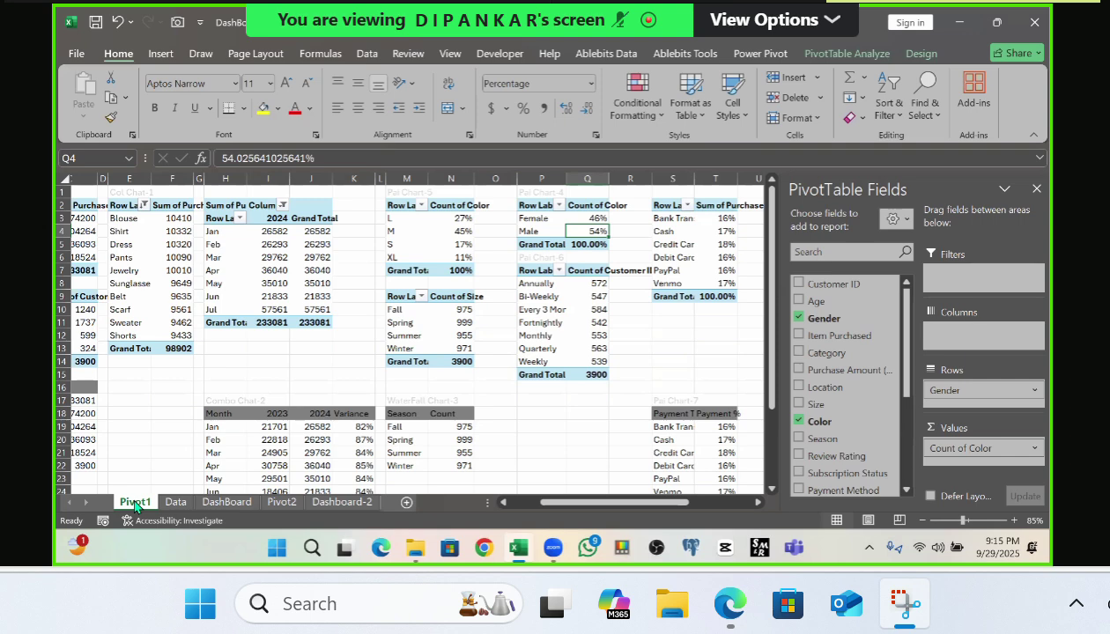
click(282, 502)
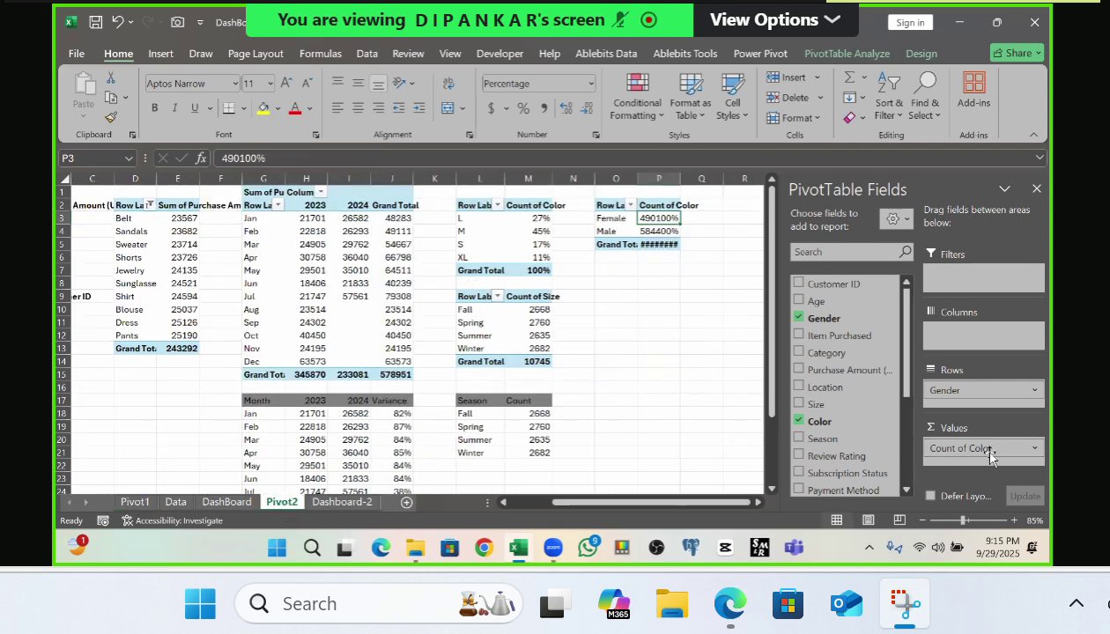
Step: Show the gender pivot table's Count of Color values as % of Grand Total
mouse_move(657, 220)
mouse_down()
mouse_move(662, 244)
mouse_move(661, 219)
mouse_up()
right_click(661, 219)
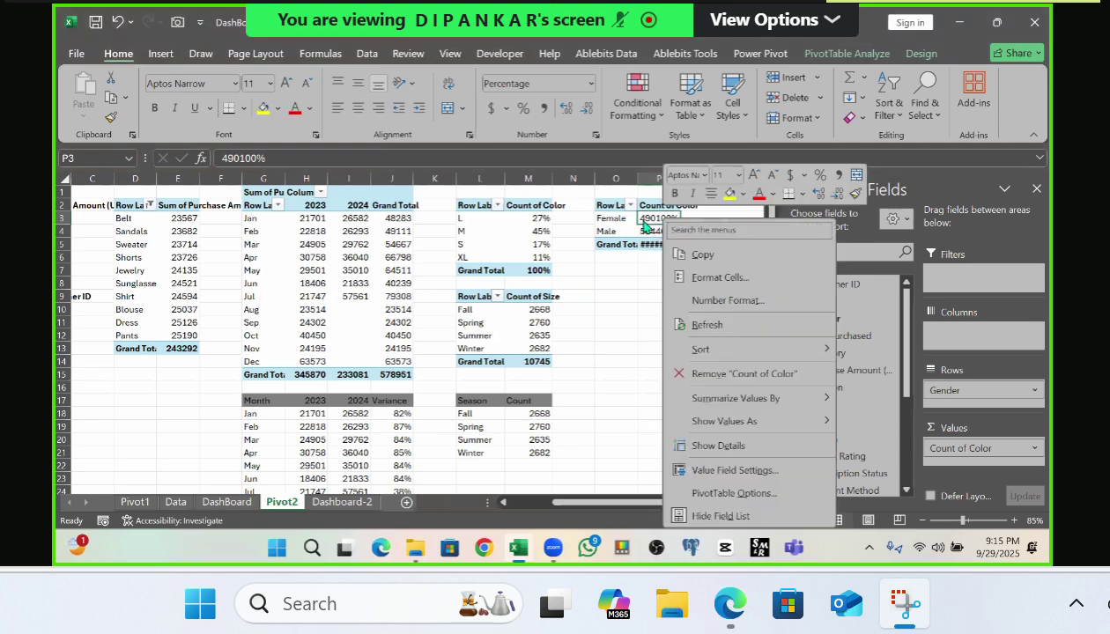
key(Escape)
click(652, 230)
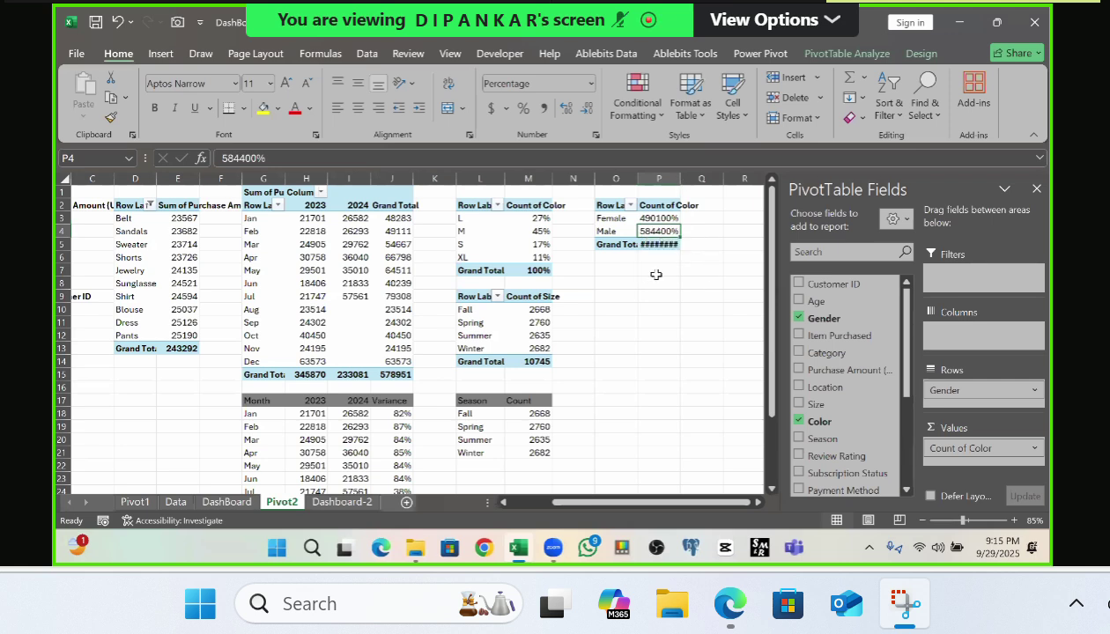
click(661, 219)
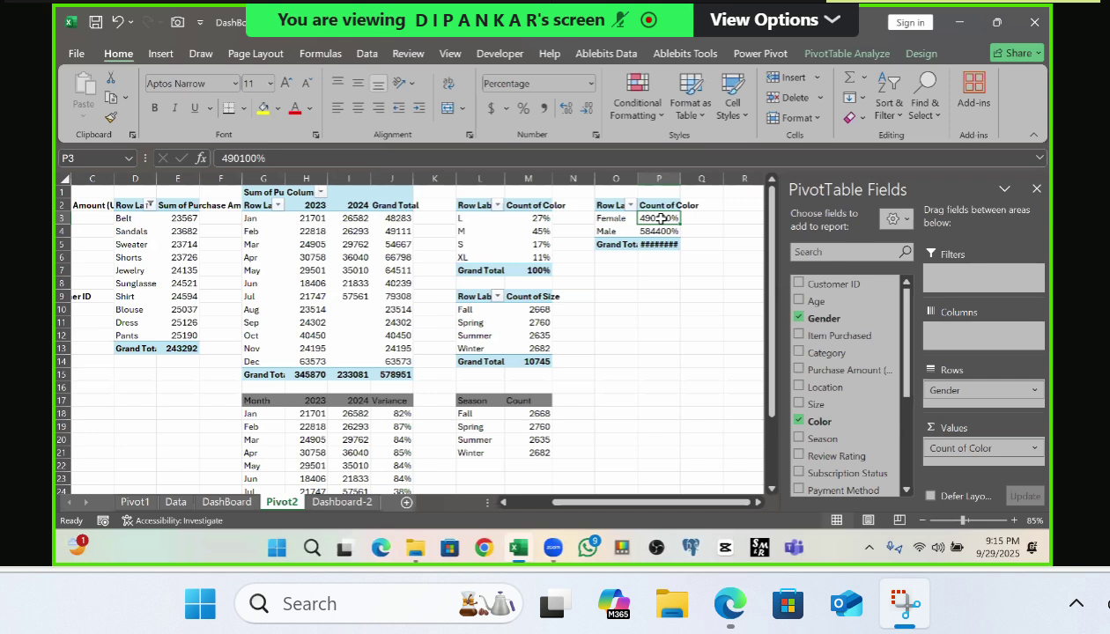
right_click(661, 220)
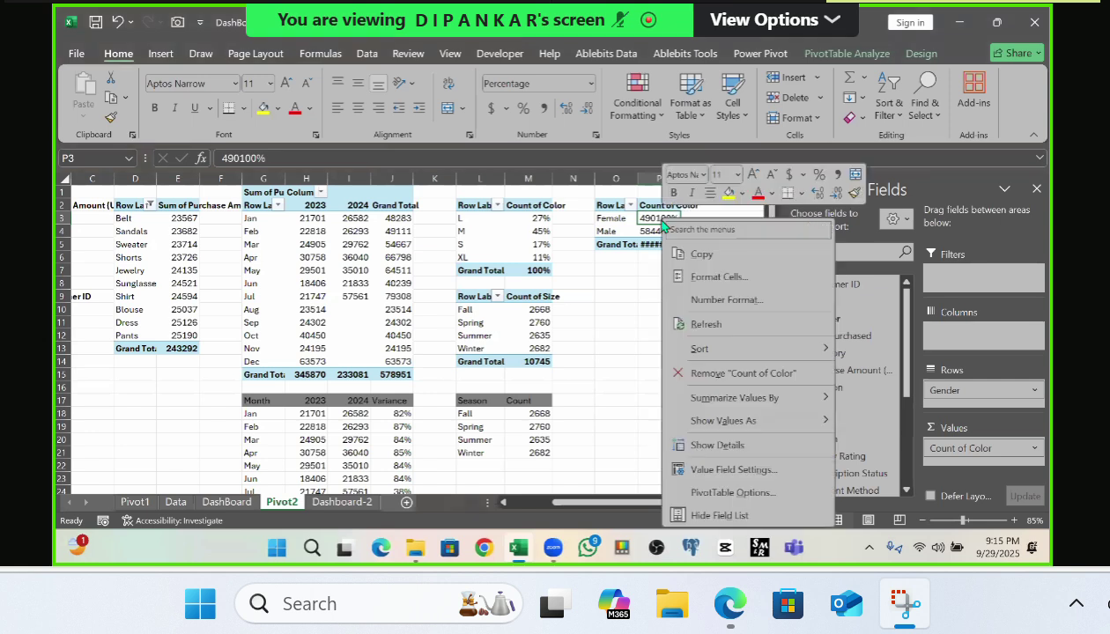
mouse_move(701, 422)
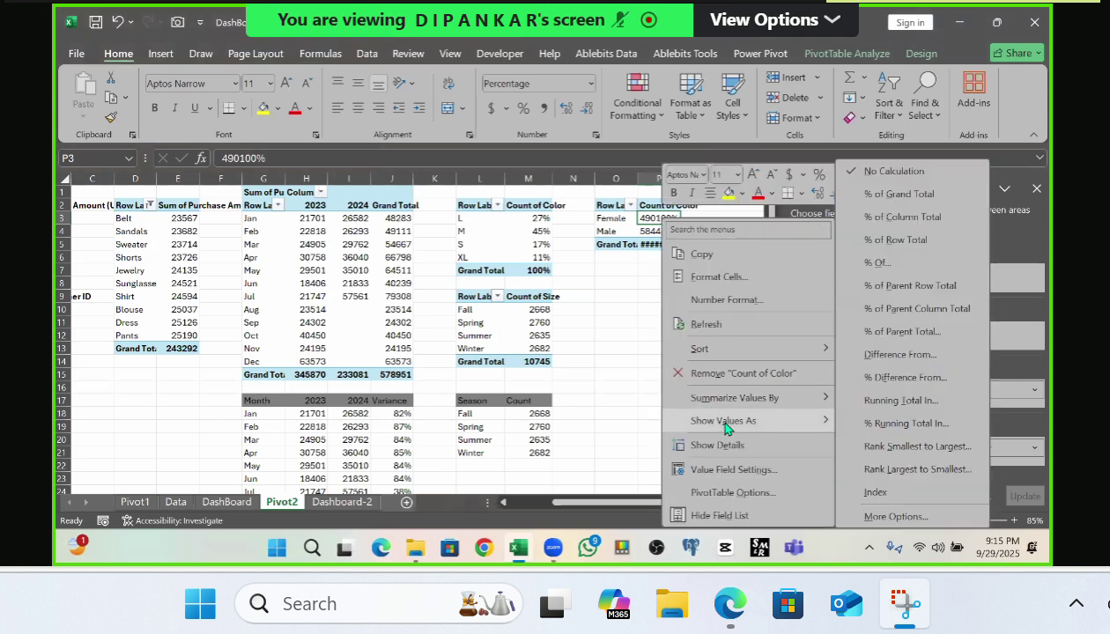
click(908, 194)
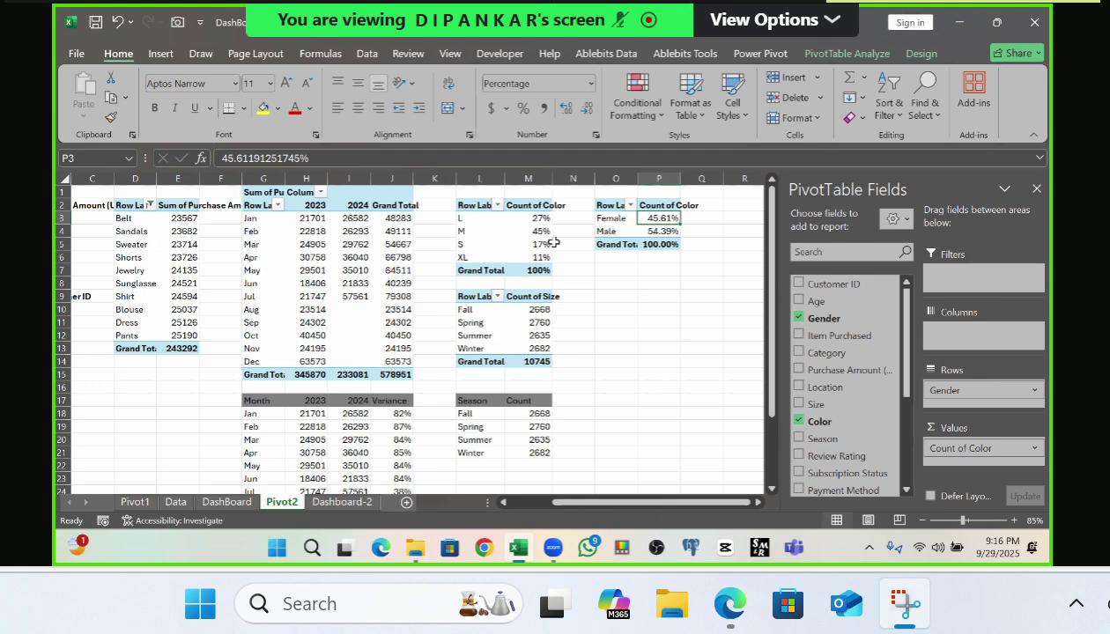
Step: Undo the % of Grand Total calculation in the gender pivot table
drag(614, 218, 614, 231)
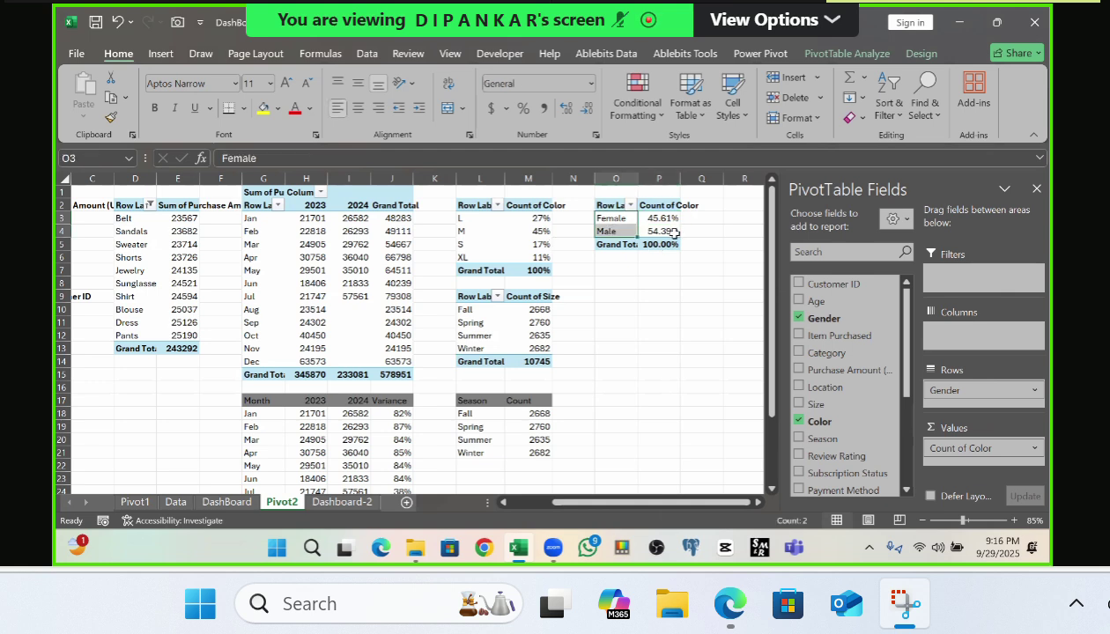
click(119, 23)
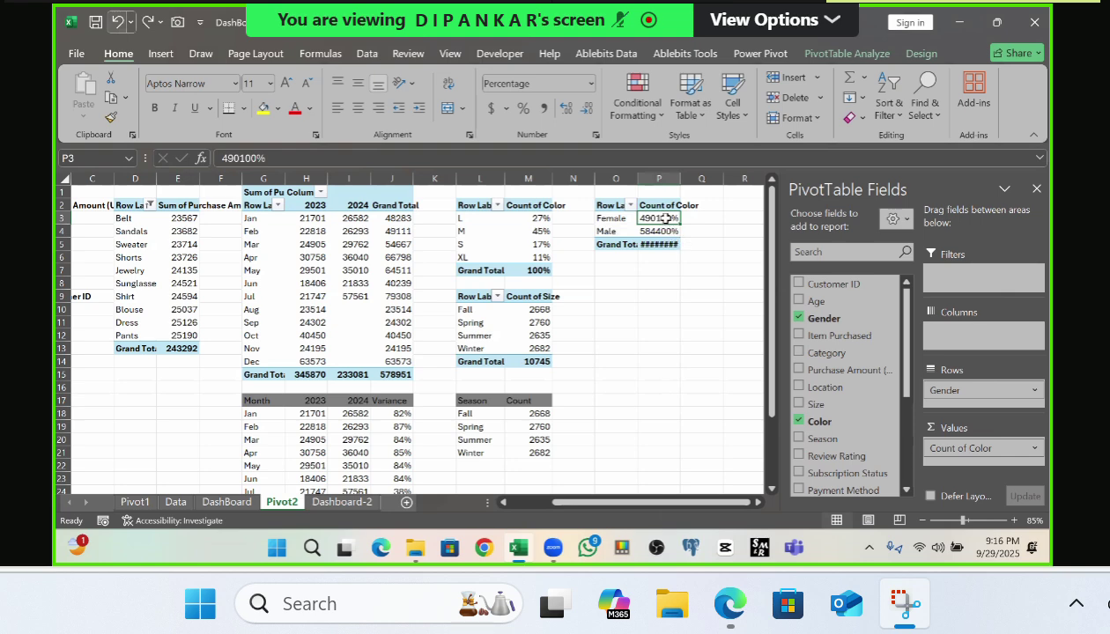
Step: Set the number format of the gender pivot table's Count of Color values, including the grand total, to General
drag(663, 219, 662, 244)
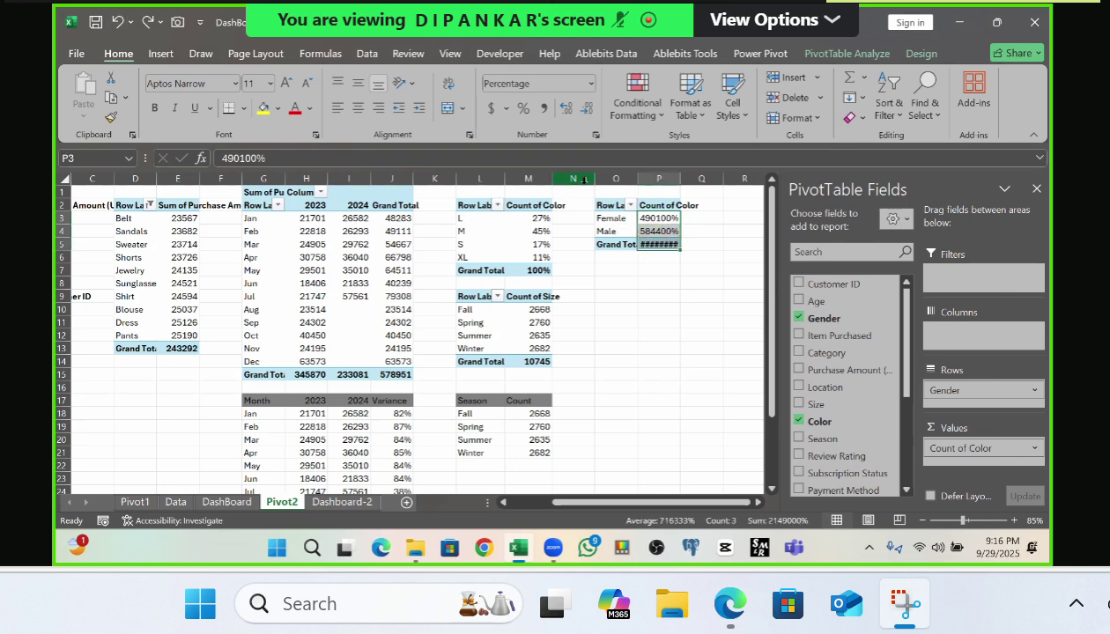
click(591, 84)
click(562, 103)
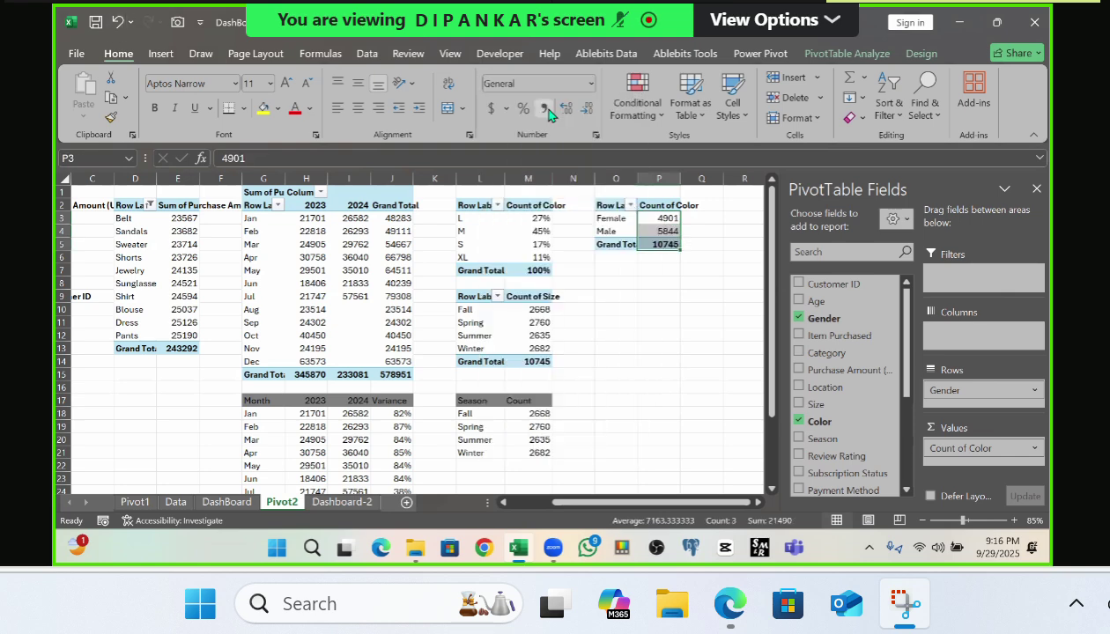
Step: Examine the Female and Male Count of Color values in the gender pivot table
click(672, 219)
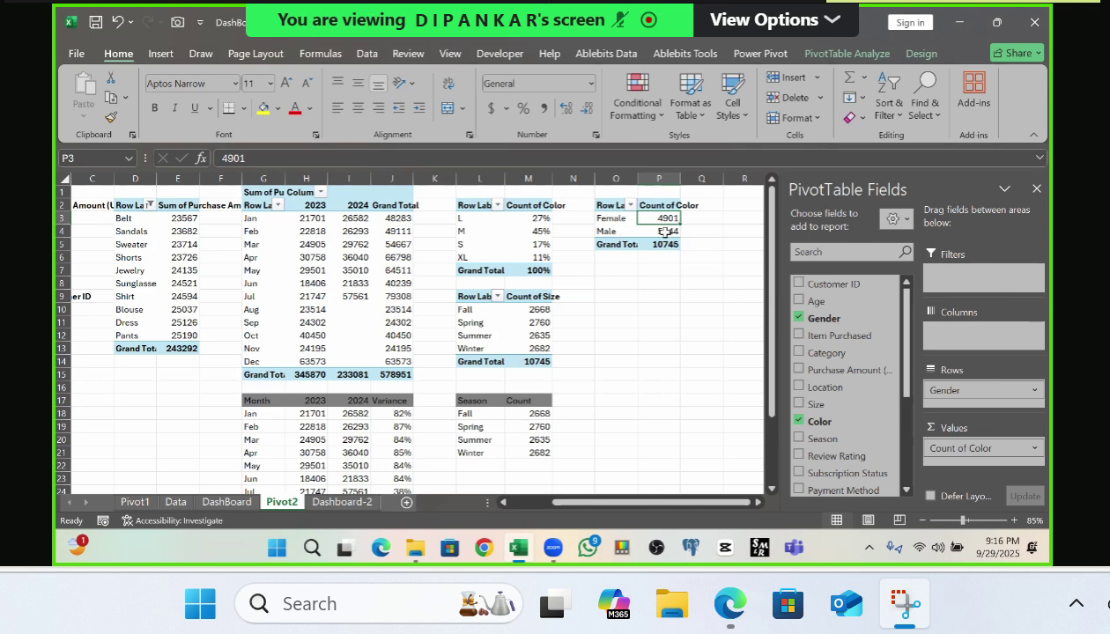
click(661, 232)
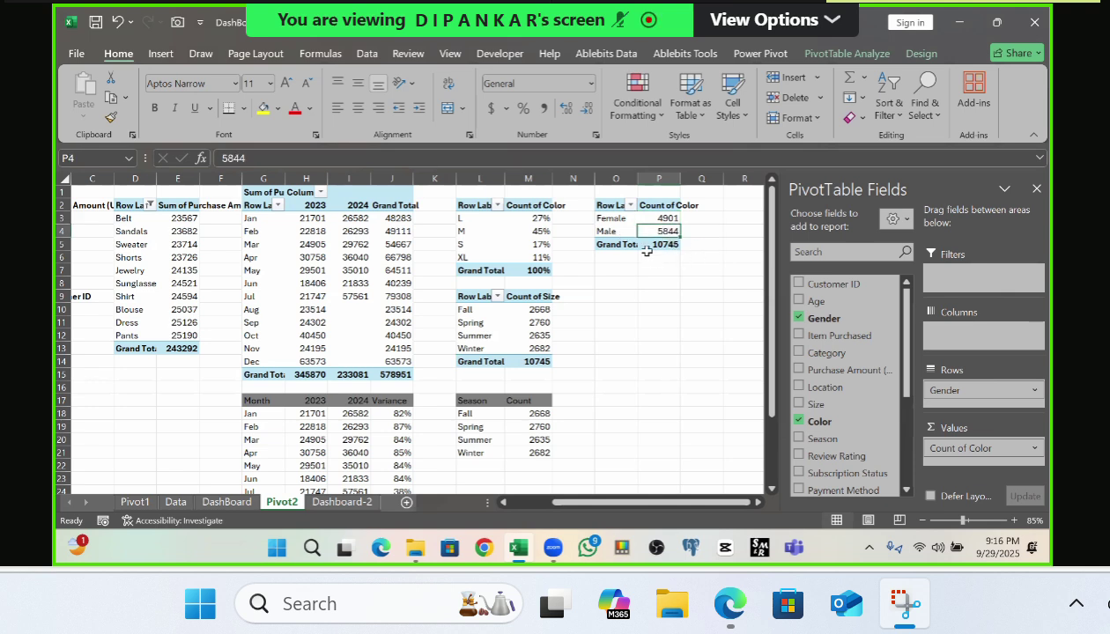
drag(657, 218, 658, 231)
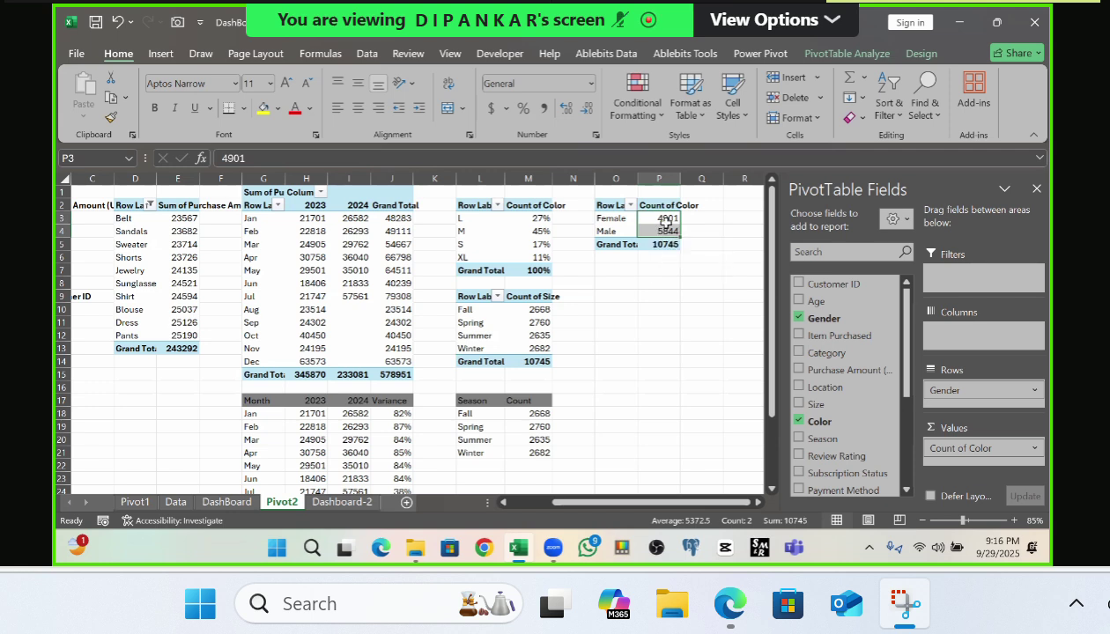
click(666, 221)
click(647, 234)
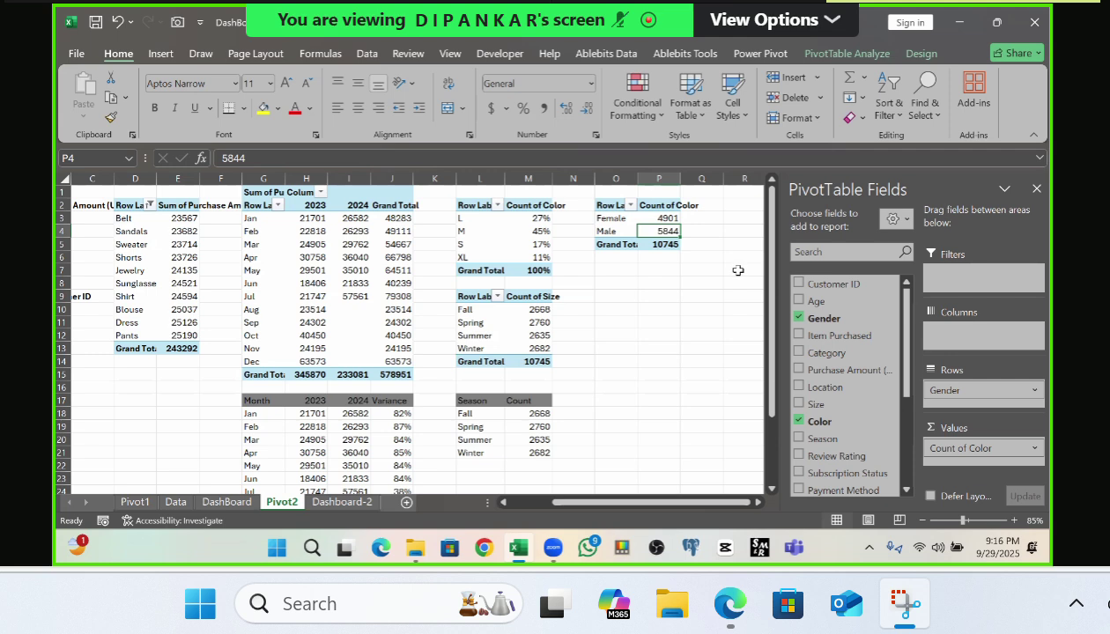
mouse_move(675, 219)
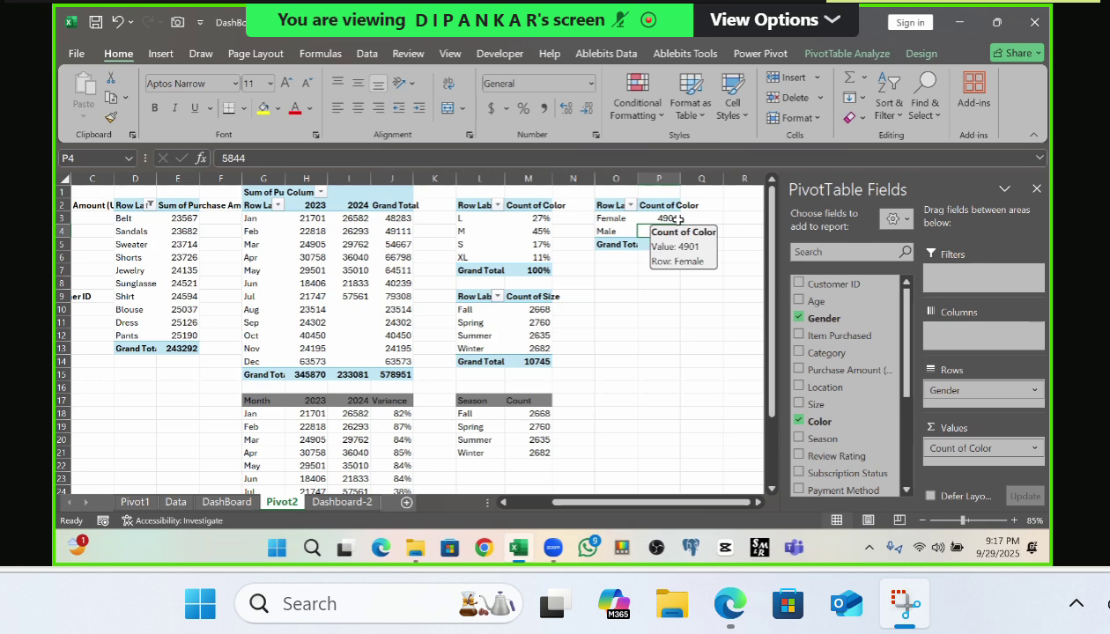
click(677, 221)
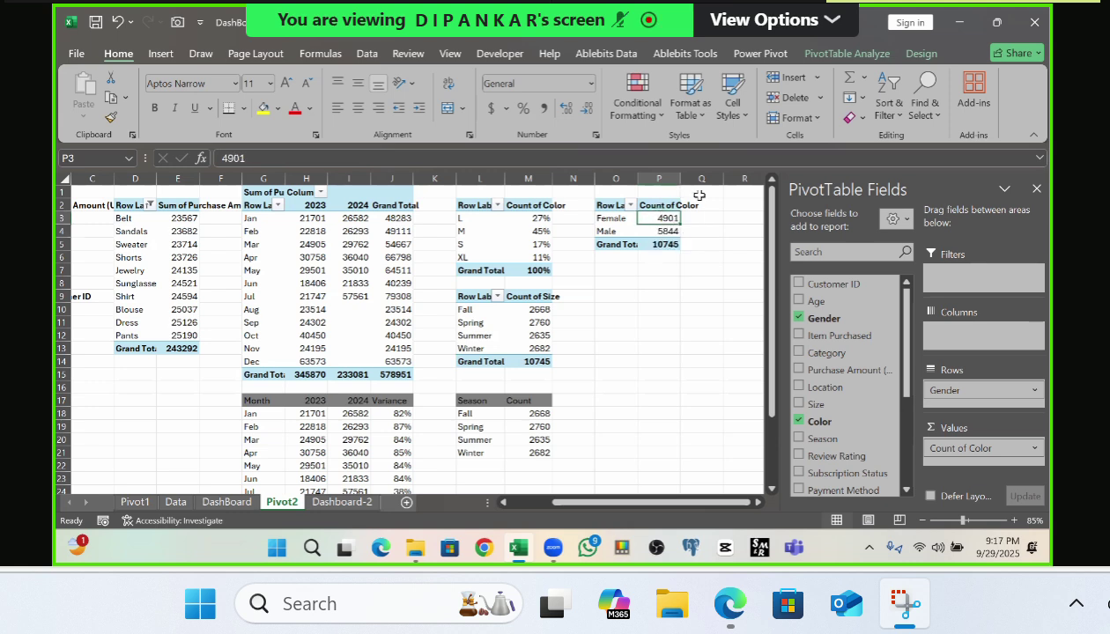
click(664, 231)
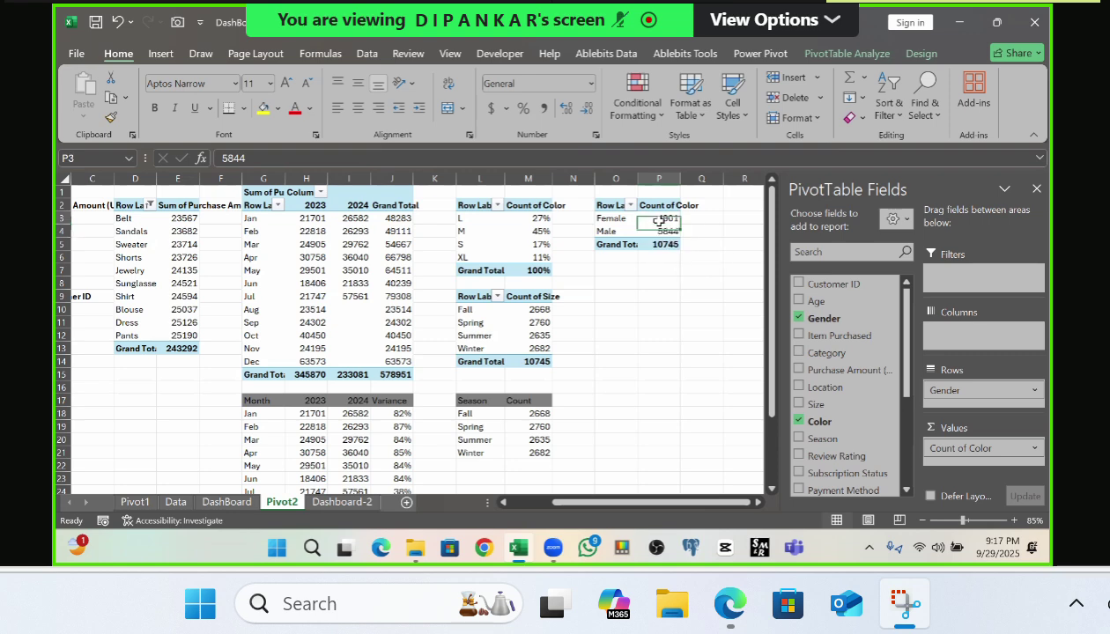
Step: Show the gender pivot table's Count of Color as % of Grand Total, formatted as percentages without decimals
right_click(659, 221)
mouse_move(736, 431)
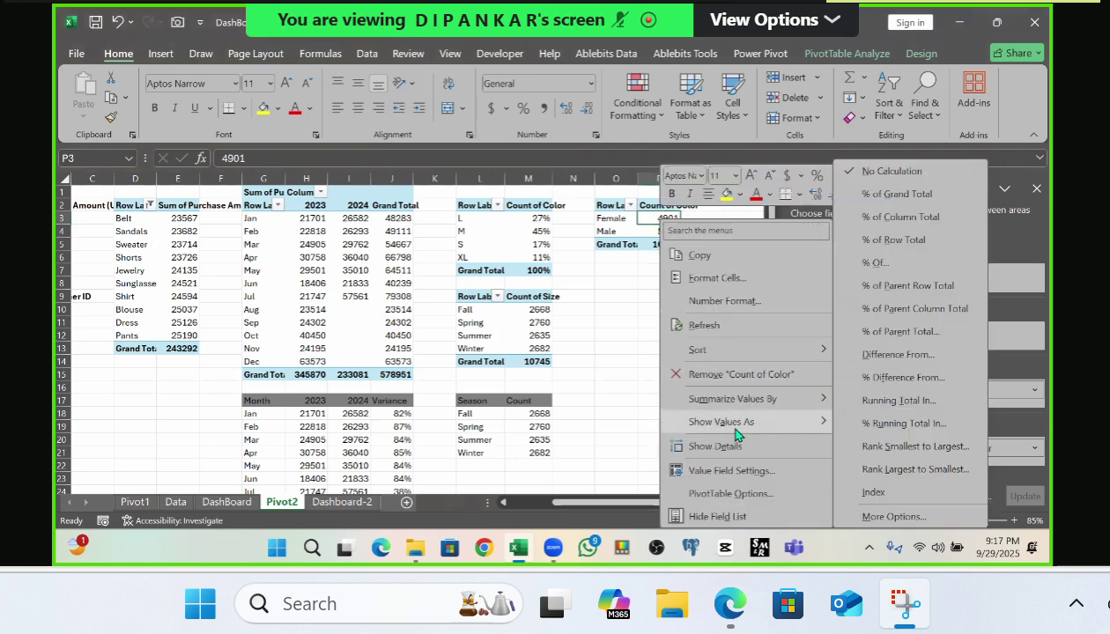
click(917, 198)
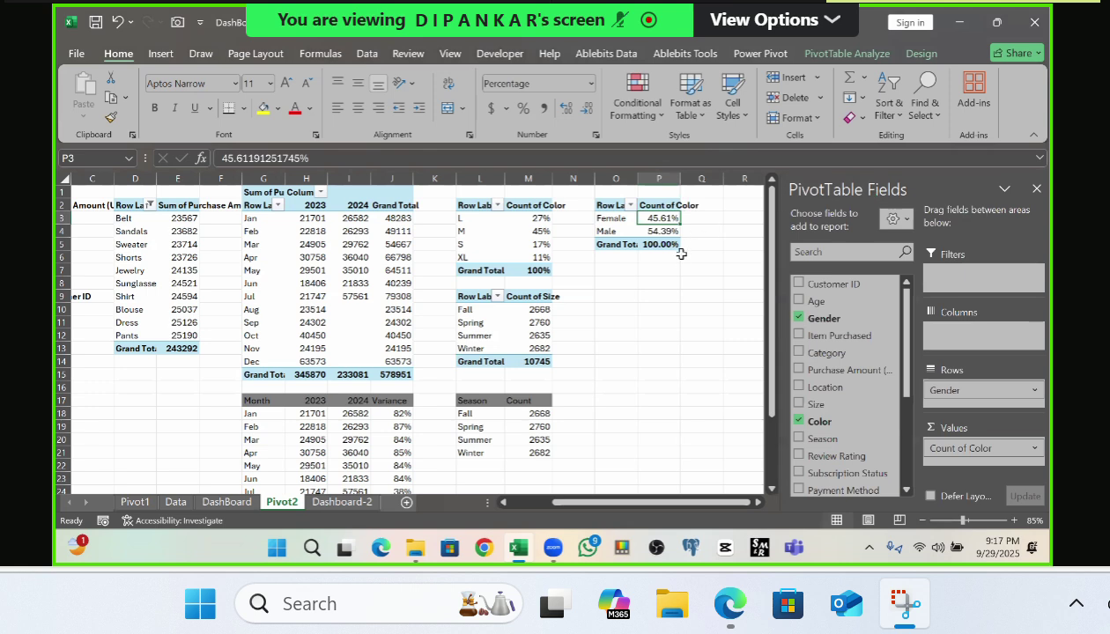
drag(659, 218, 661, 244)
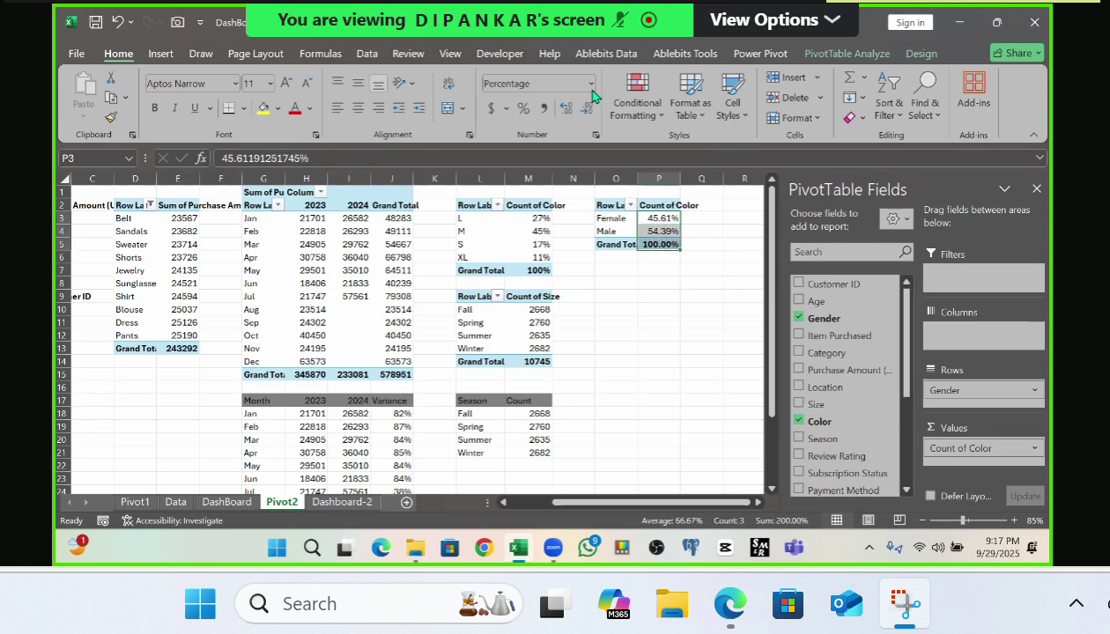
key(ctrl+shift+5)
click(659, 231)
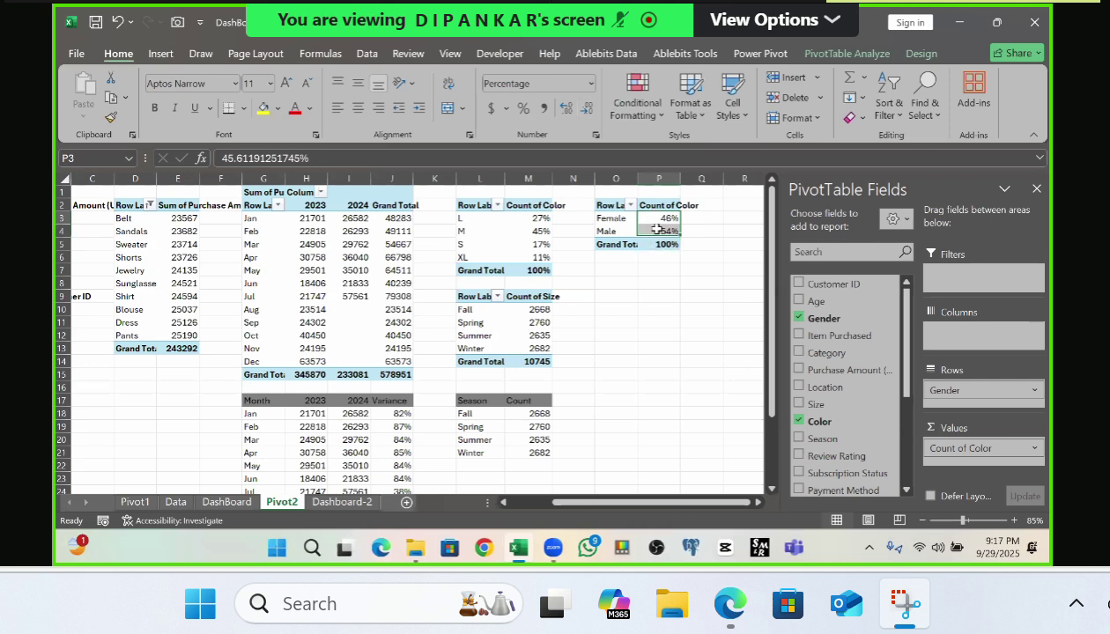
Step: Compare the Female and Male shares in the gender pivot table with the gender doughnut chart on the DashBoard sheet
click(664, 282)
click(662, 217)
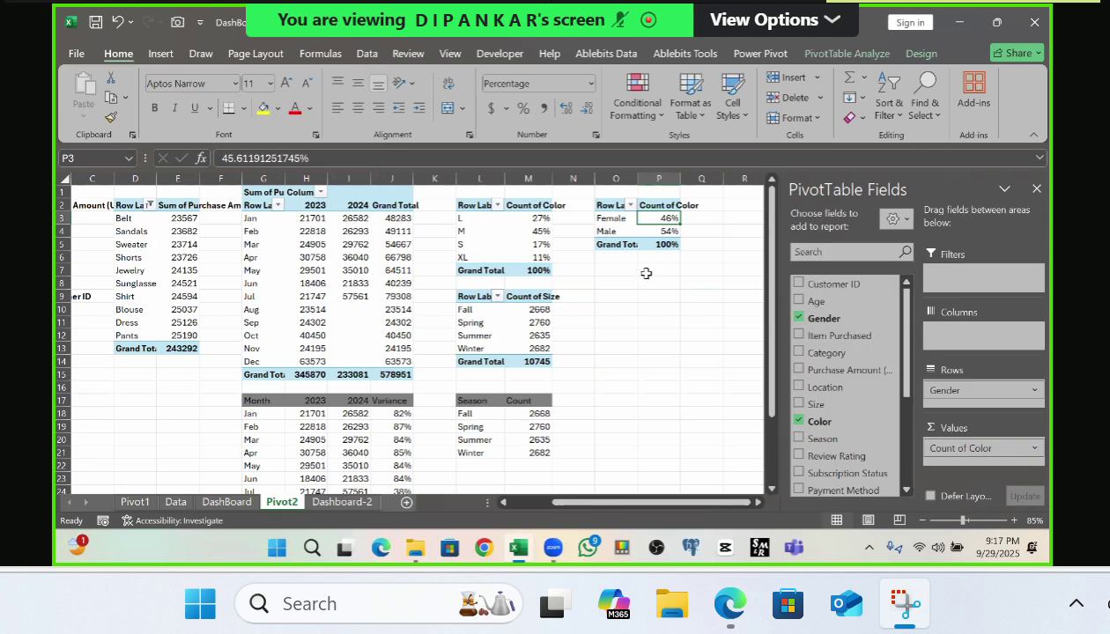
click(605, 231)
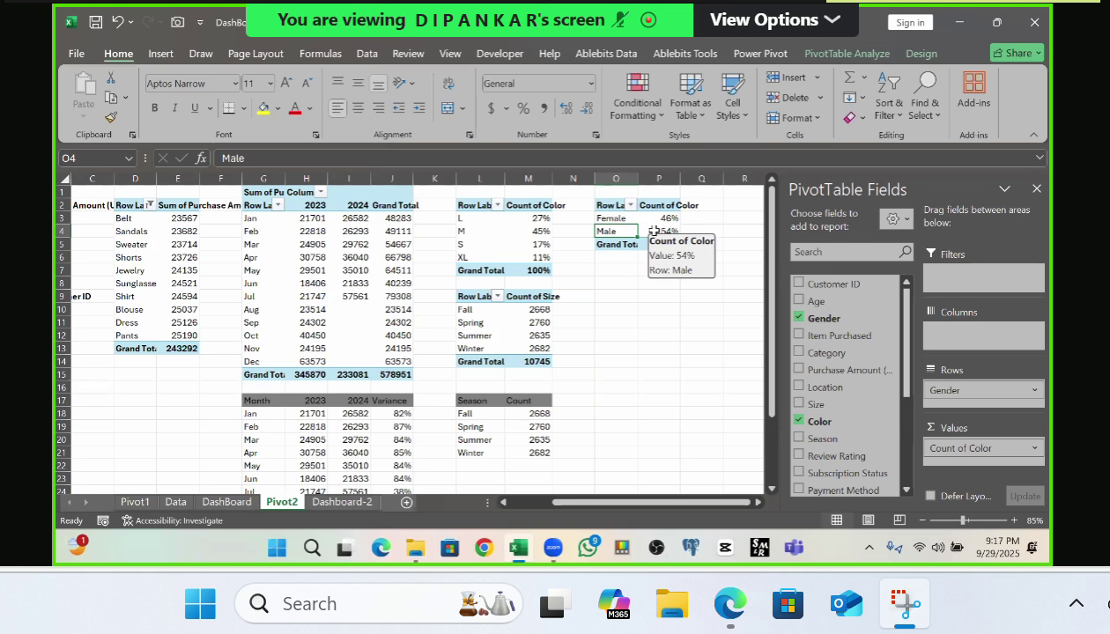
click(625, 220)
click(663, 218)
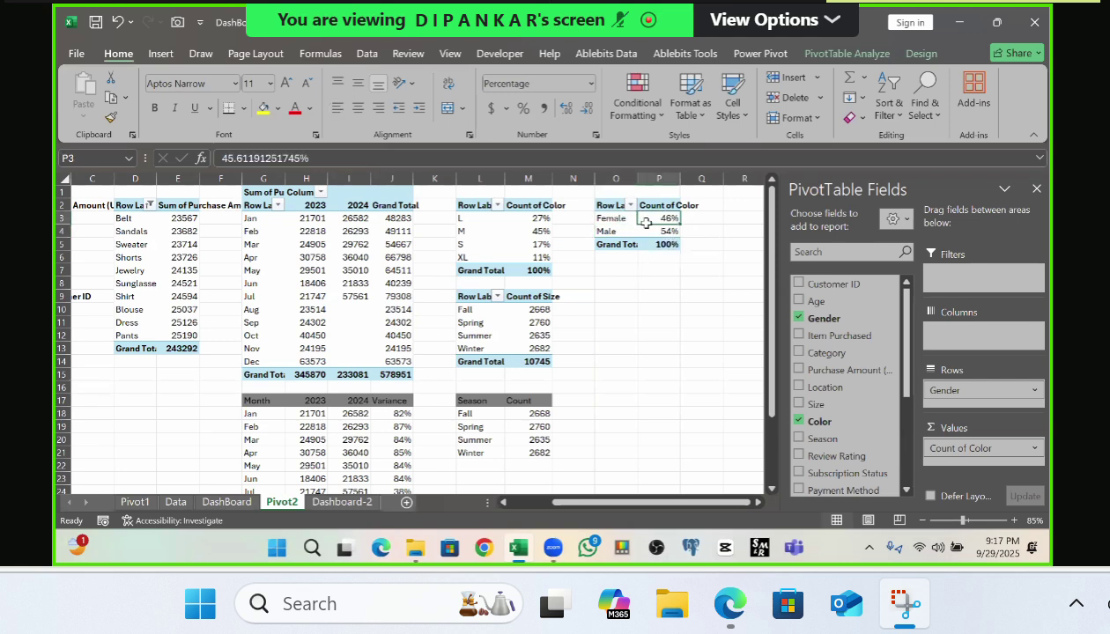
click(622, 218)
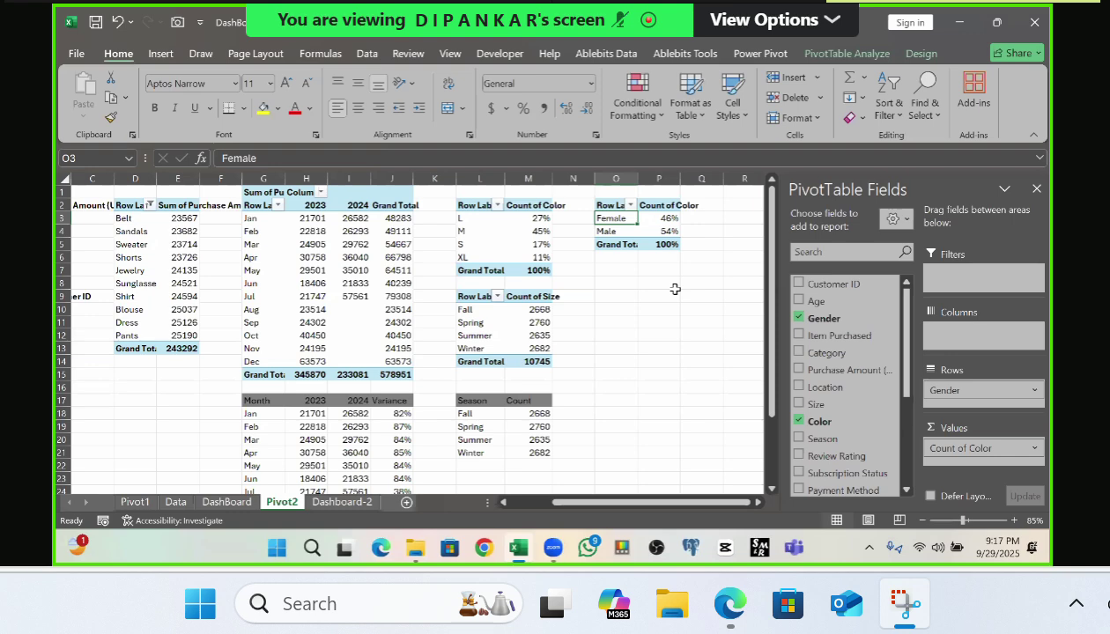
click(231, 490)
click(250, 504)
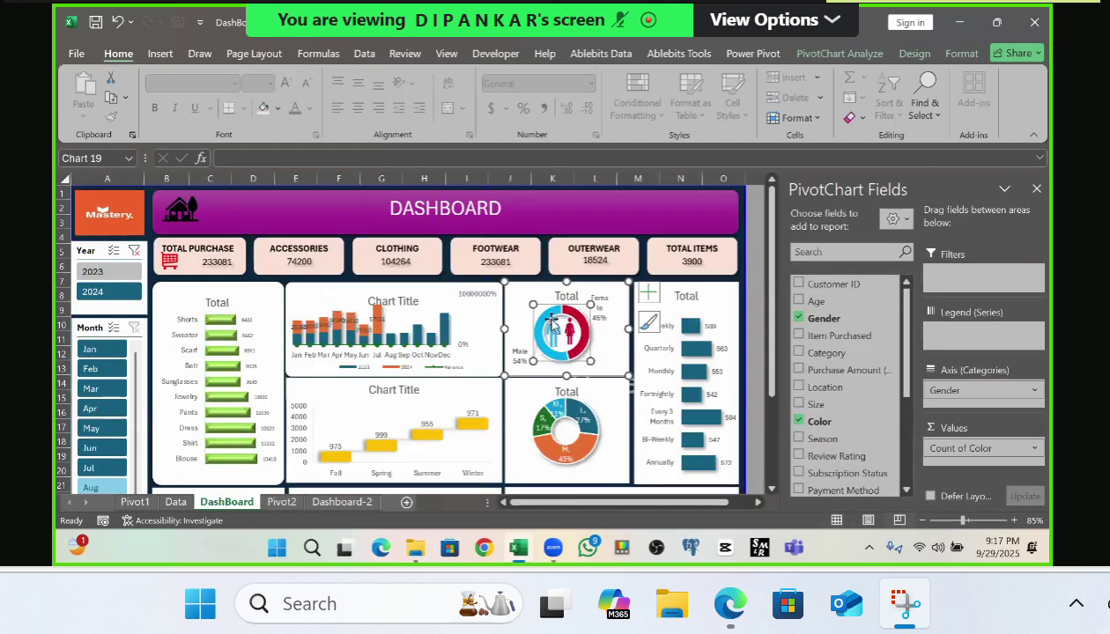
Step: Insert a Doughnut PivotChart based on the gender pivot table on the Pivot2 sheet
click(280, 504)
click(161, 54)
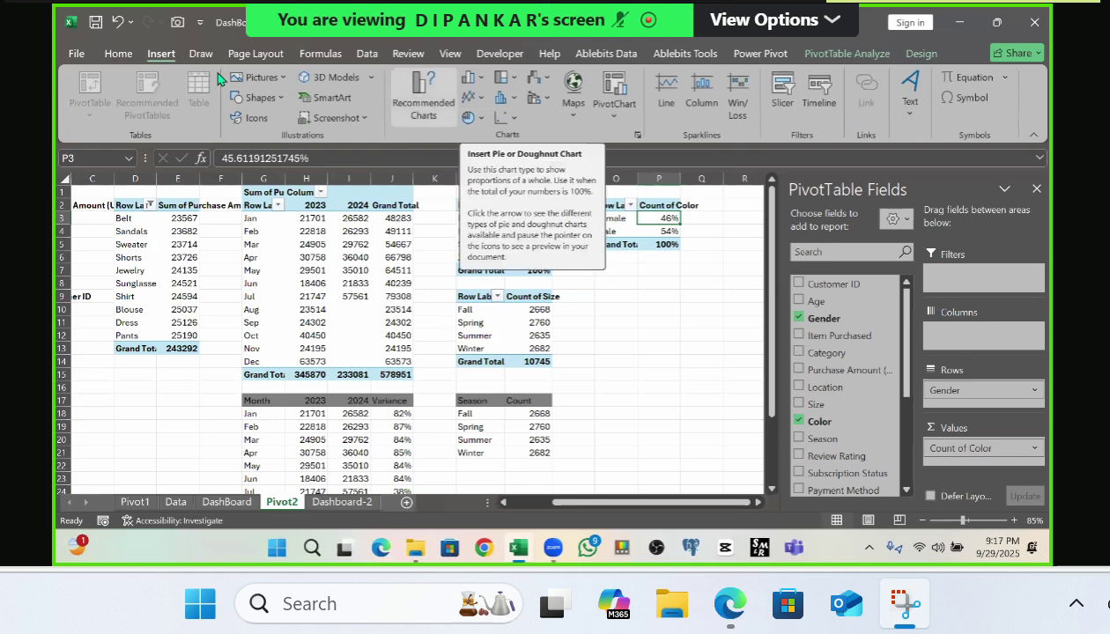
click(614, 88)
click(351, 171)
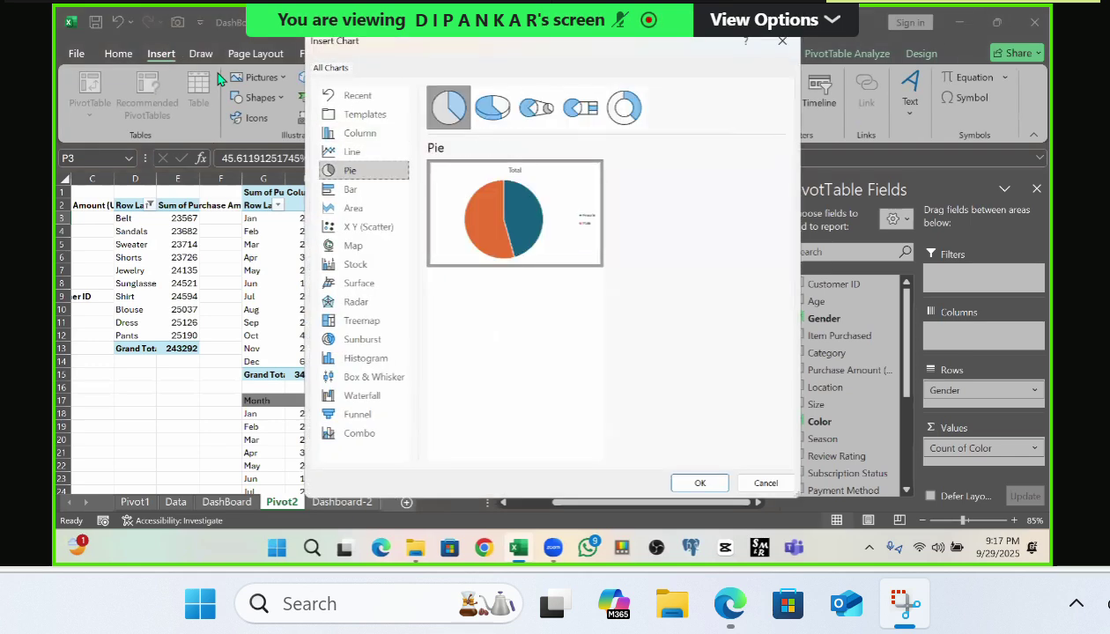
click(623, 107)
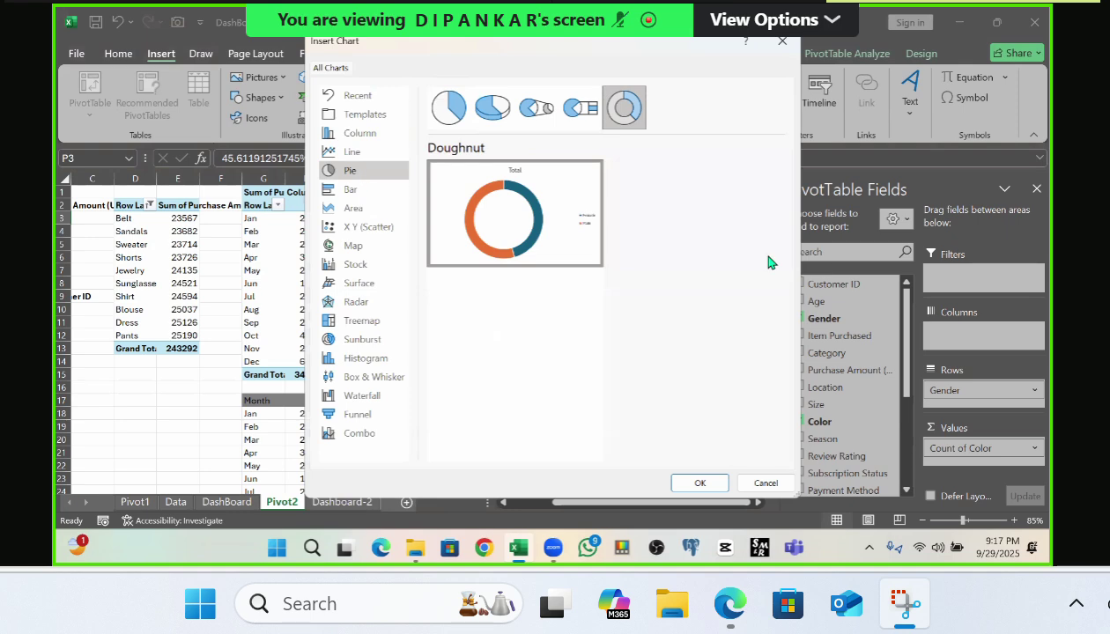
click(700, 483)
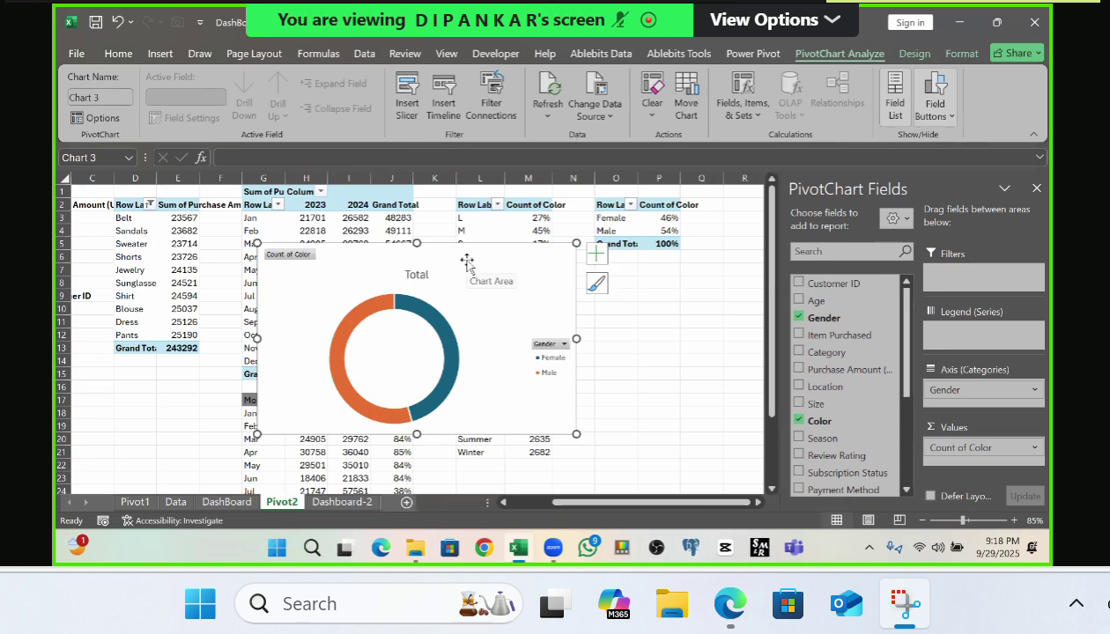
Step: Move the gender doughnut chart from the Pivot2 sheet to the Dashboard-2 sheet
key(Delete)
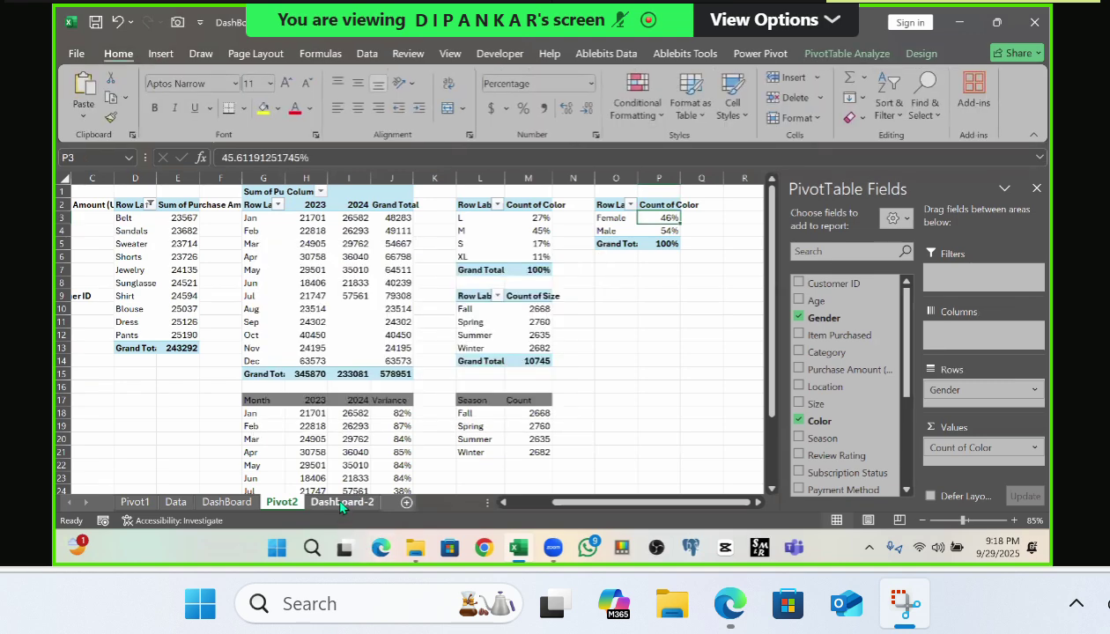
click(342, 502)
key(ctrl+v)
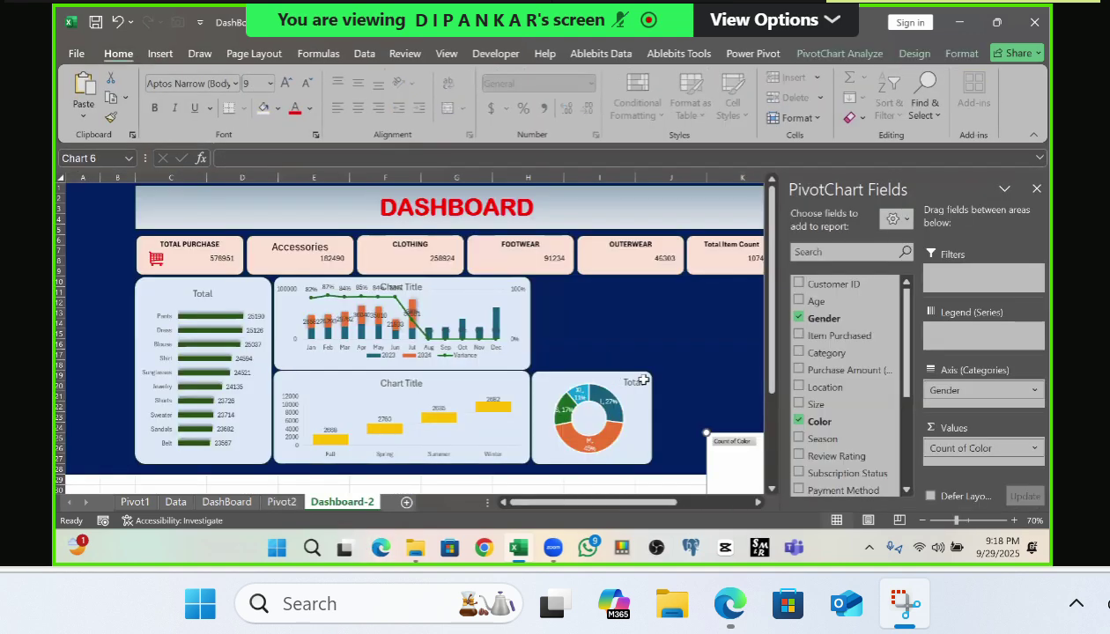